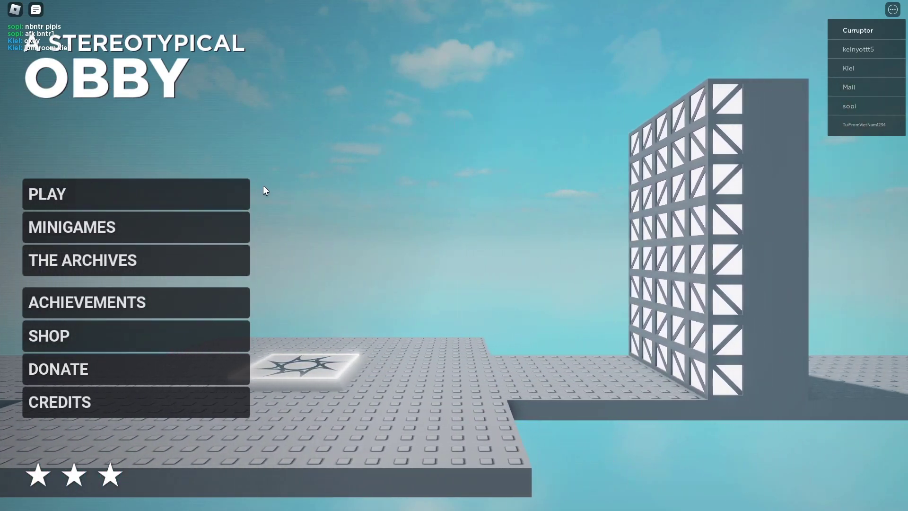
Hide the chat messages, then reopen the chat window with the top-left chat icon.
click(36, 10)
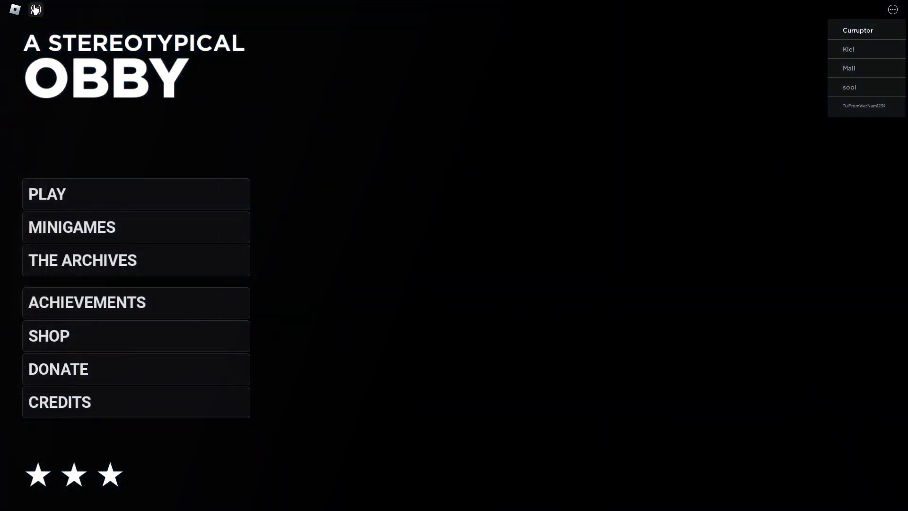
click(35, 9)
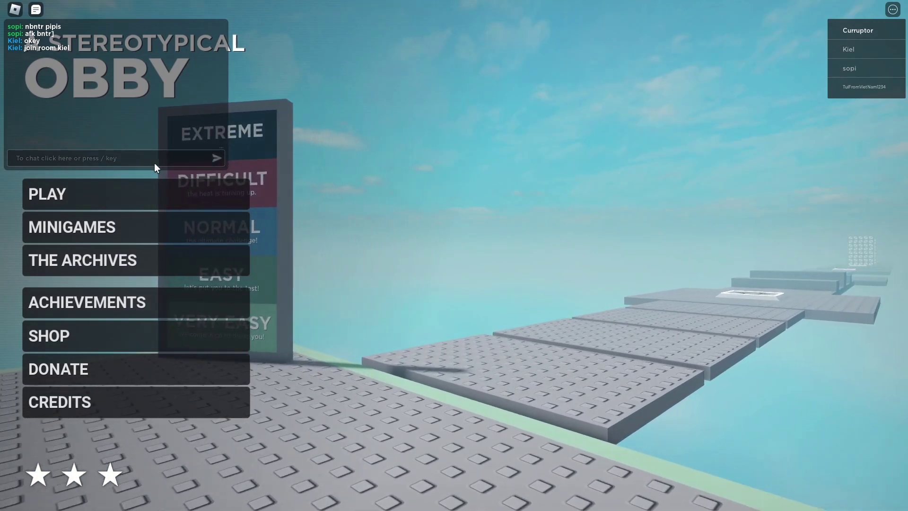
Send the code 1984 in chat, then enter a public lobby with PLAY.
click(155, 163)
text(t)
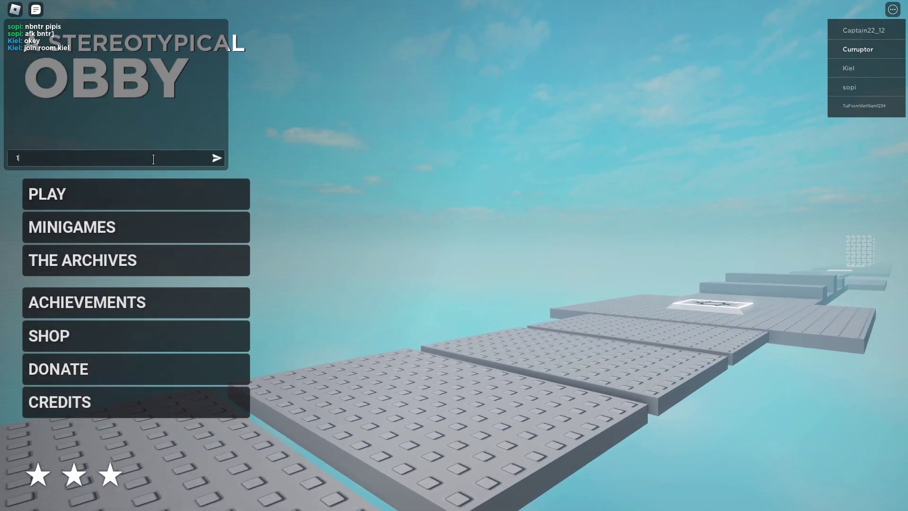
text(1984)
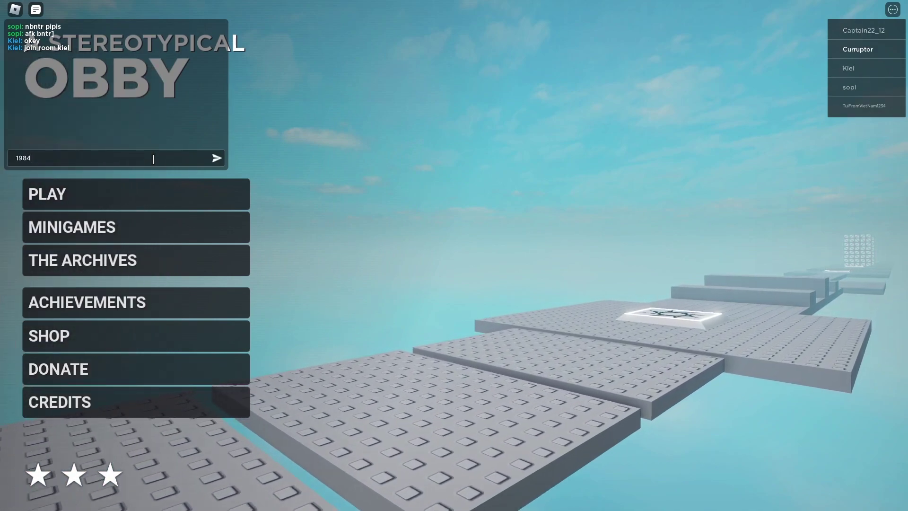
key(Return)
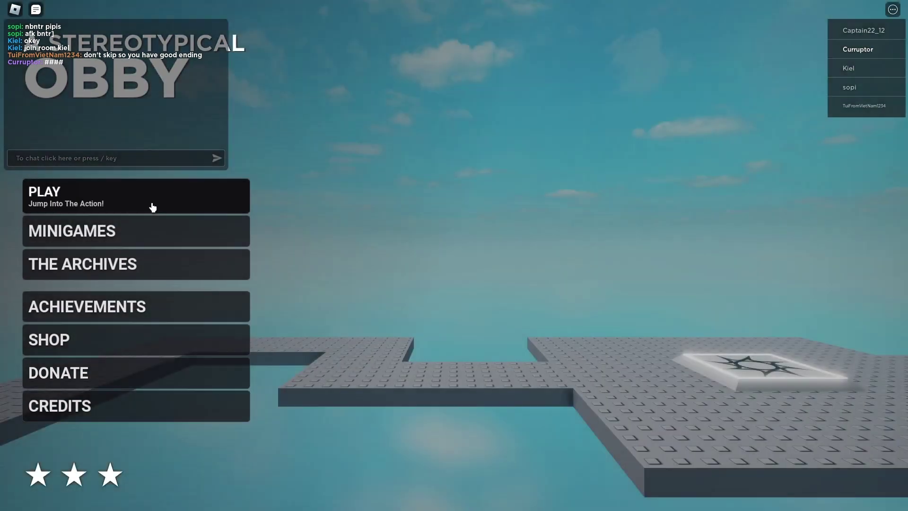
click(152, 208)
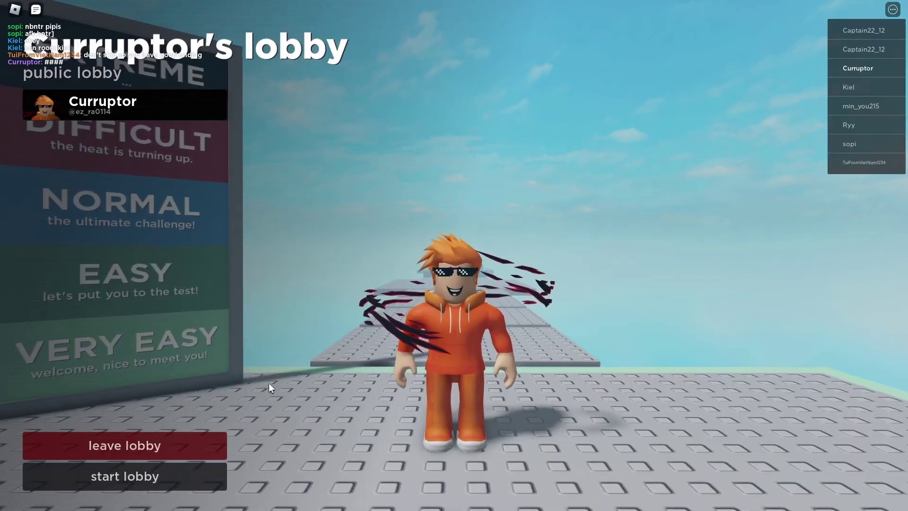
Teleport from the lobby to the obby and advance through the Helper's welcome dialogue.
click(193, 476)
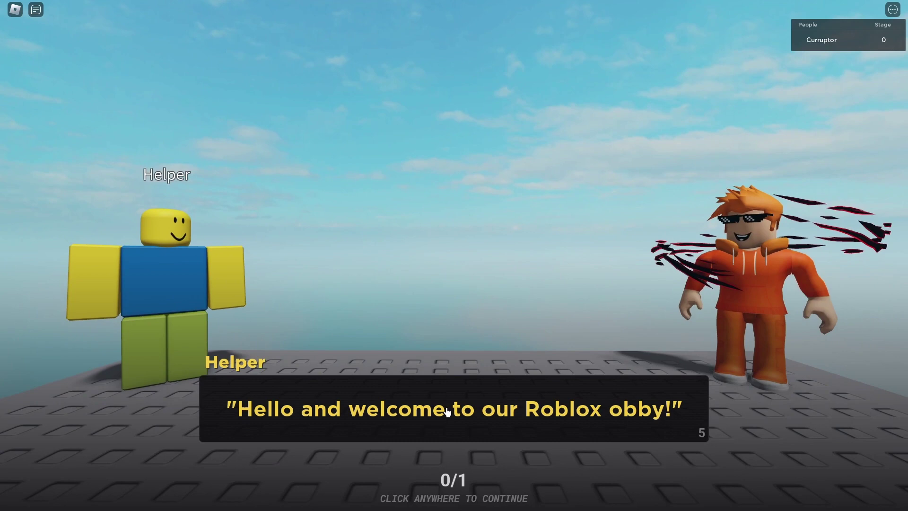
click(447, 413)
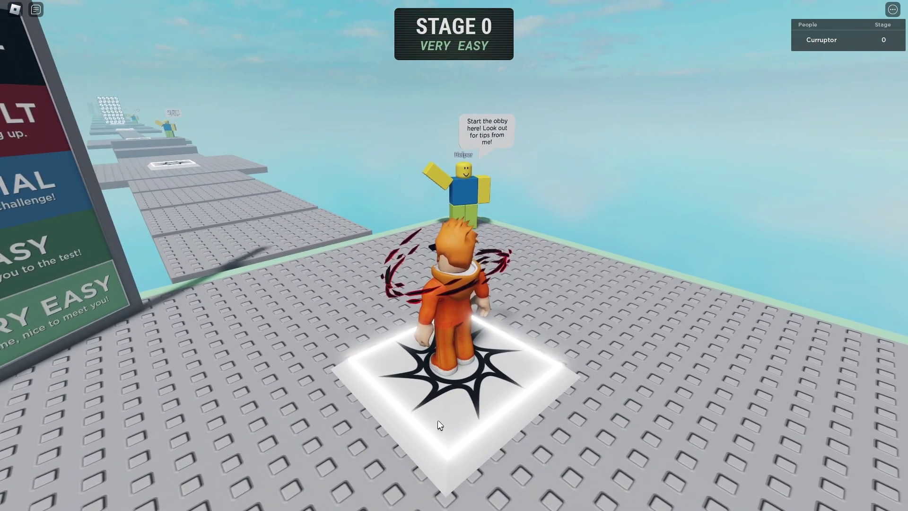
Walk and jump over the golden blocks into the fire-ring arena to meet the Helper.
key(w)
key(a)
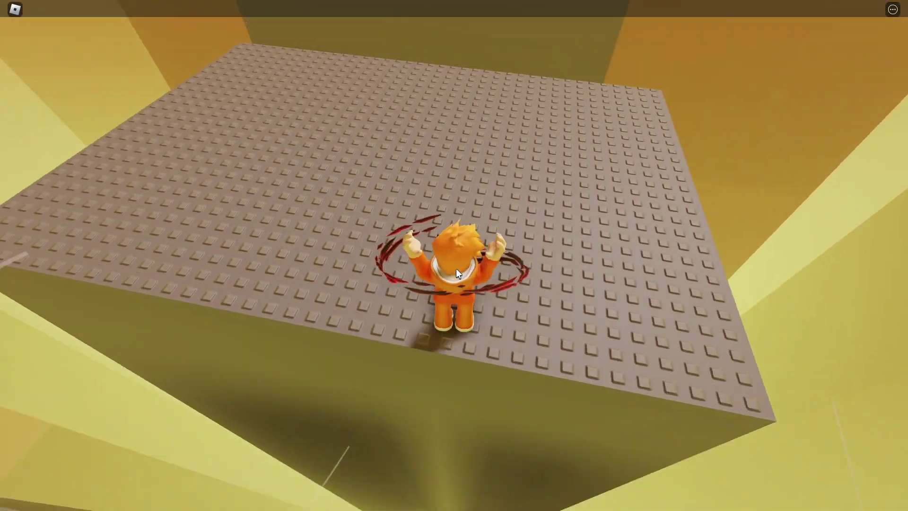
key(w)
key(shift)
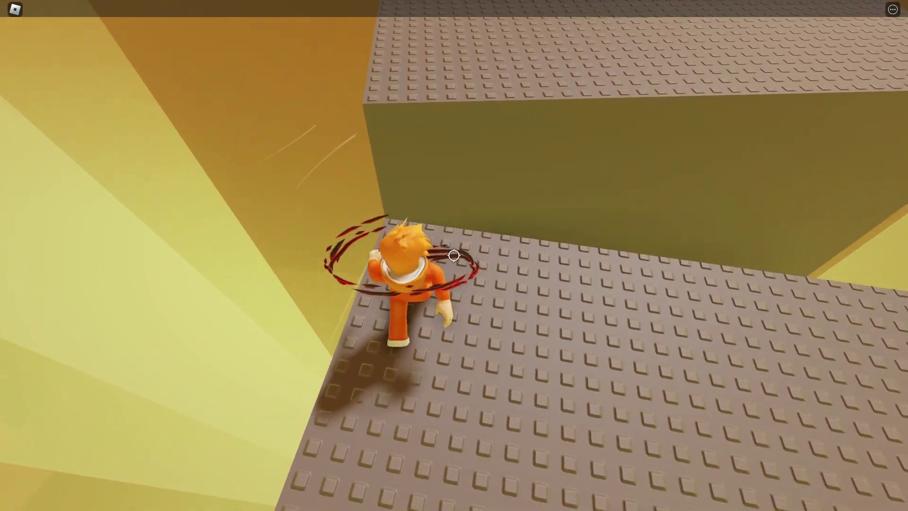
key(space)
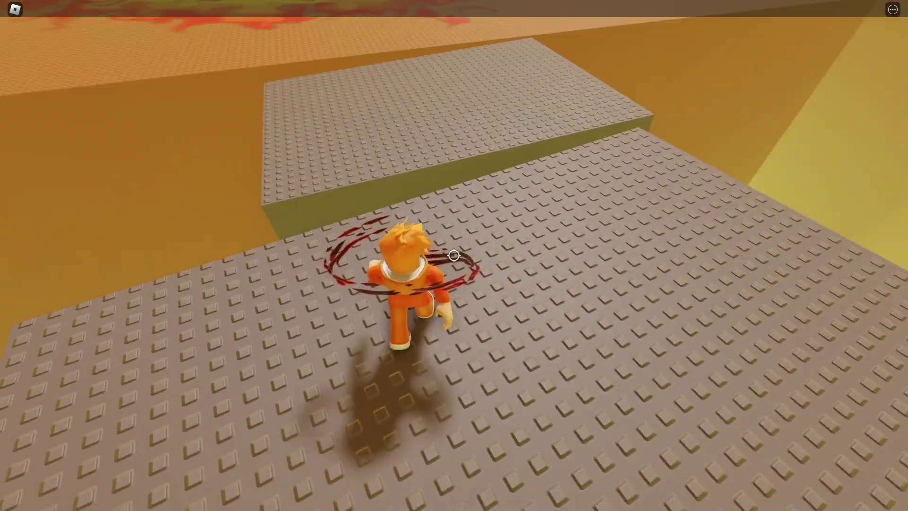
key(space)
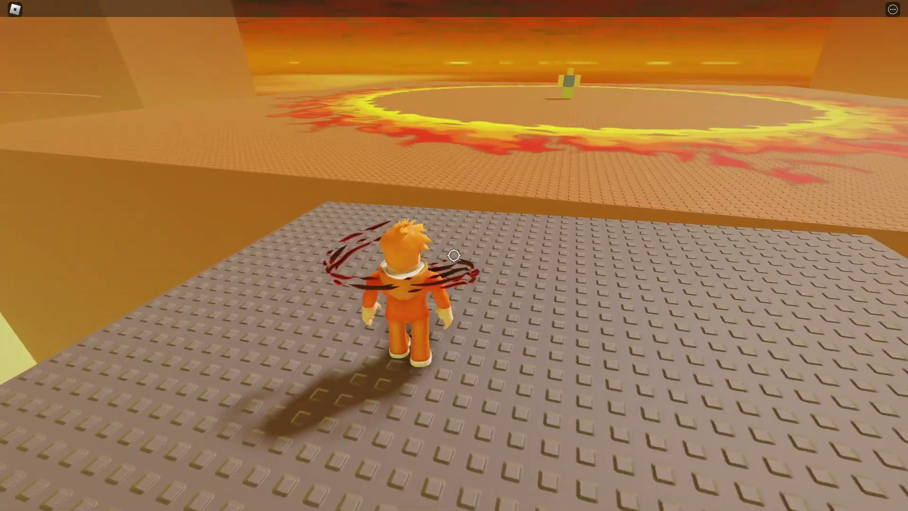
key(w)
key(shift)
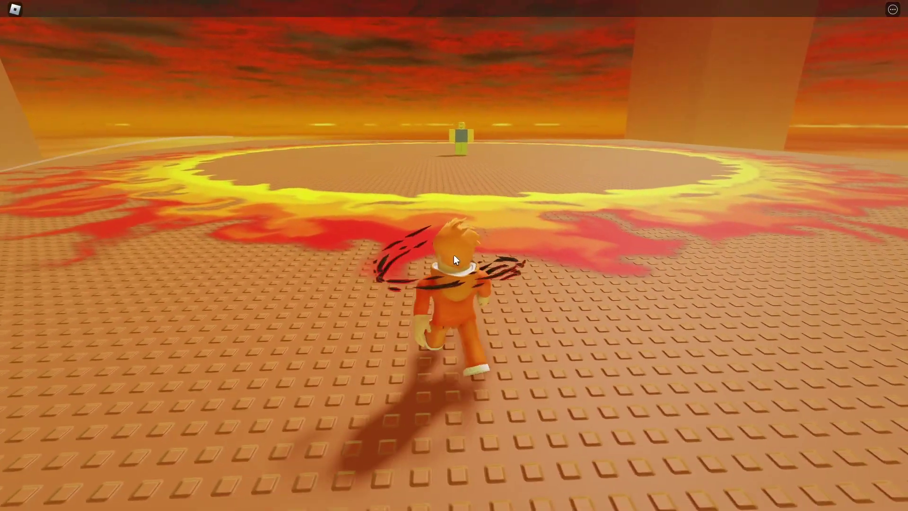
key(w)
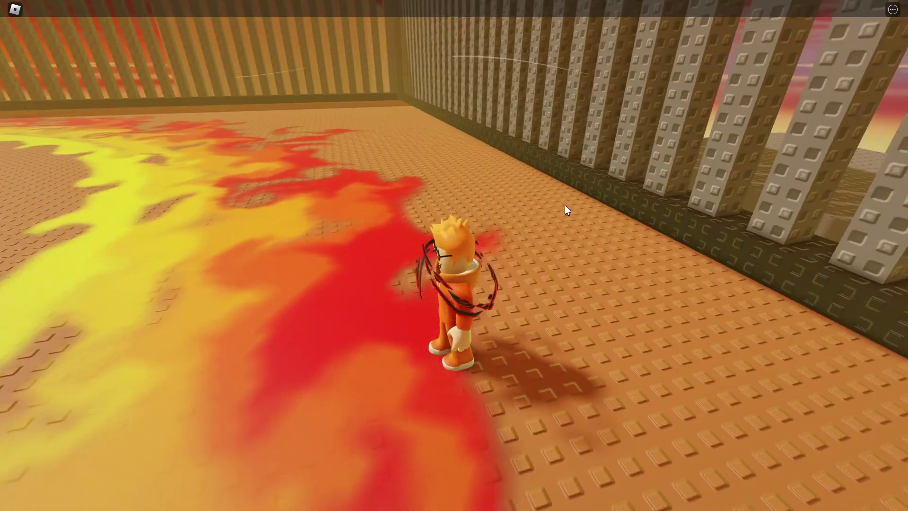
key(4)
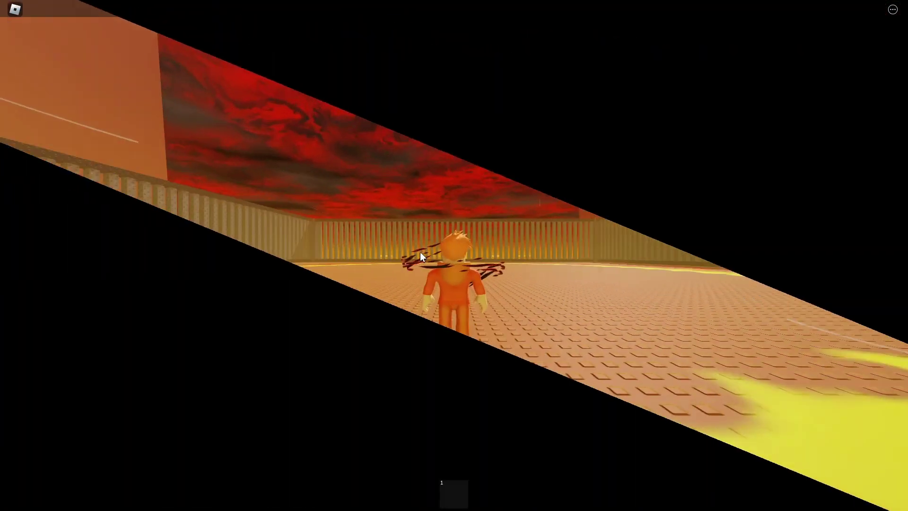
Equip the sword and strike the HELPER boss twice at close range.
key(w)
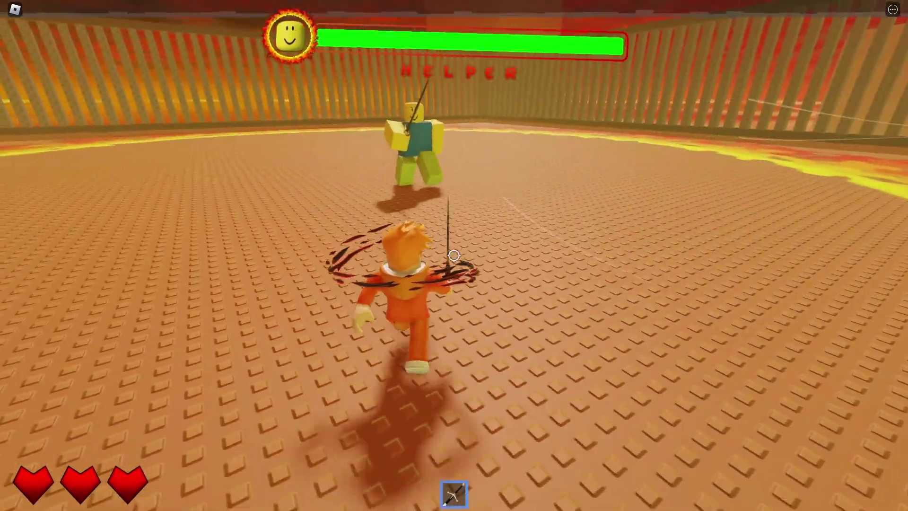
key(1)
key(w)
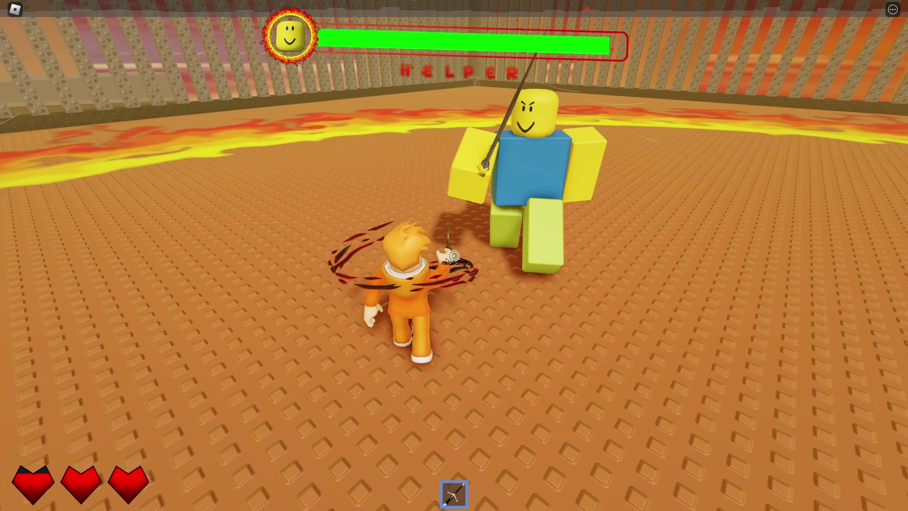
click(453, 255)
key(w)
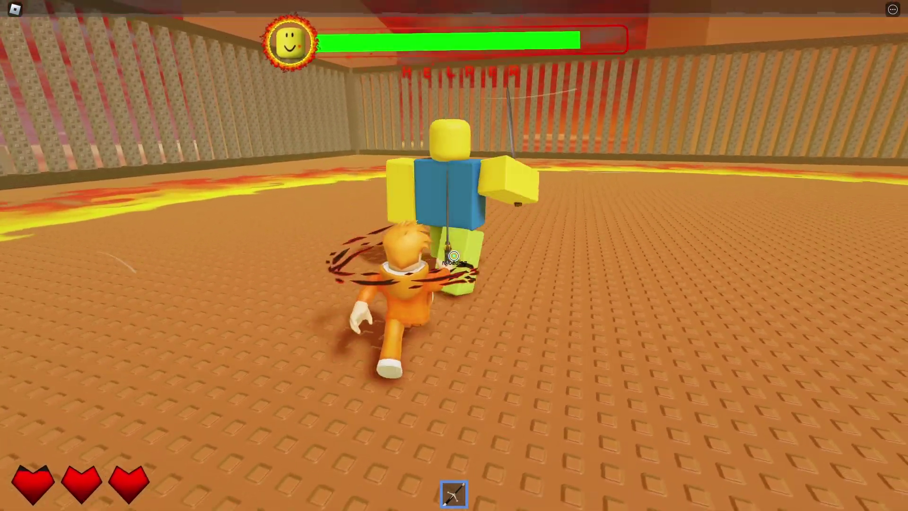
click(453, 256)
Circle the arena around the HELPER, evading it, and land another sword hit.
key(w)
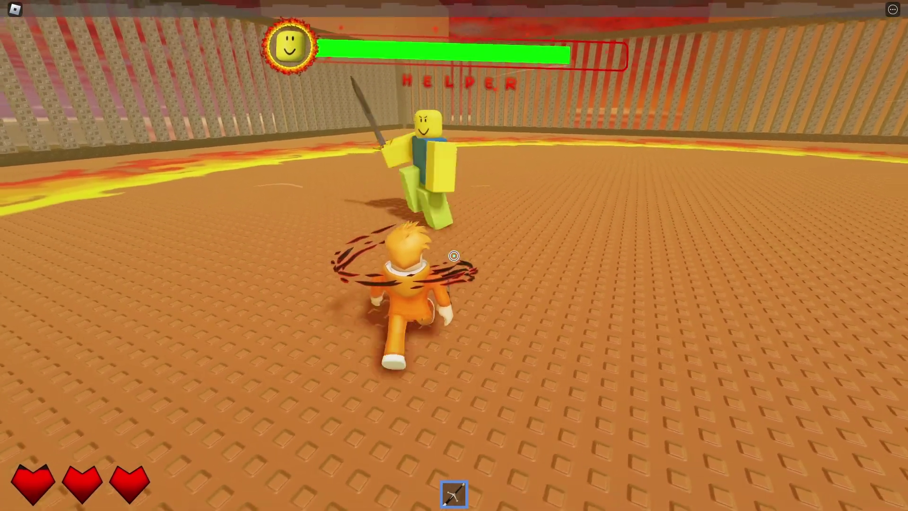
key(w)
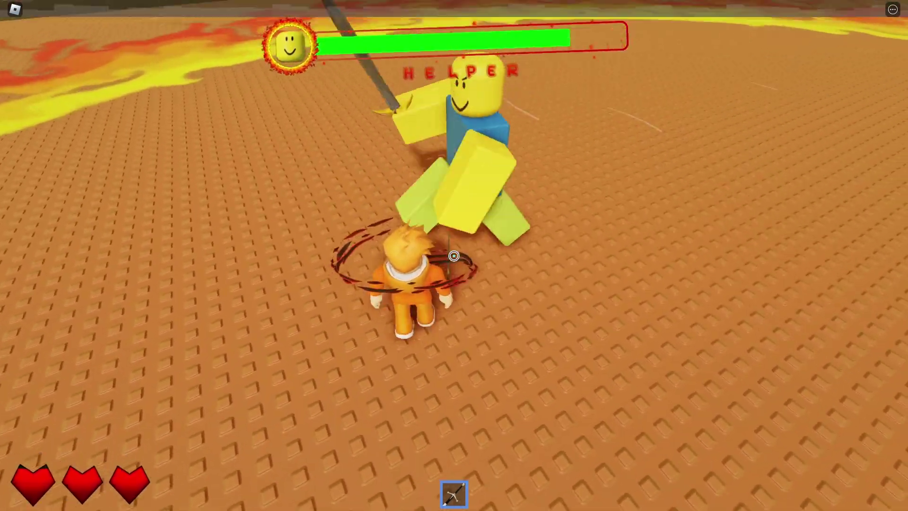
key(w)
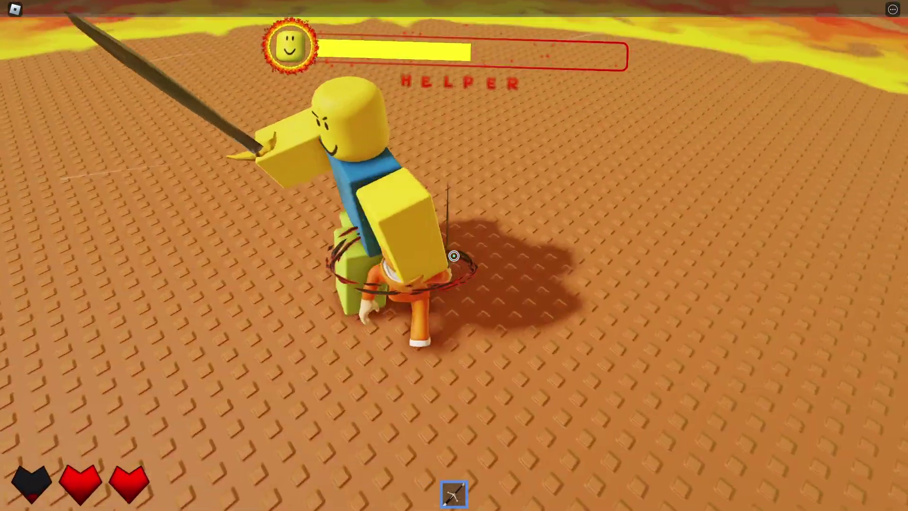
key(w)
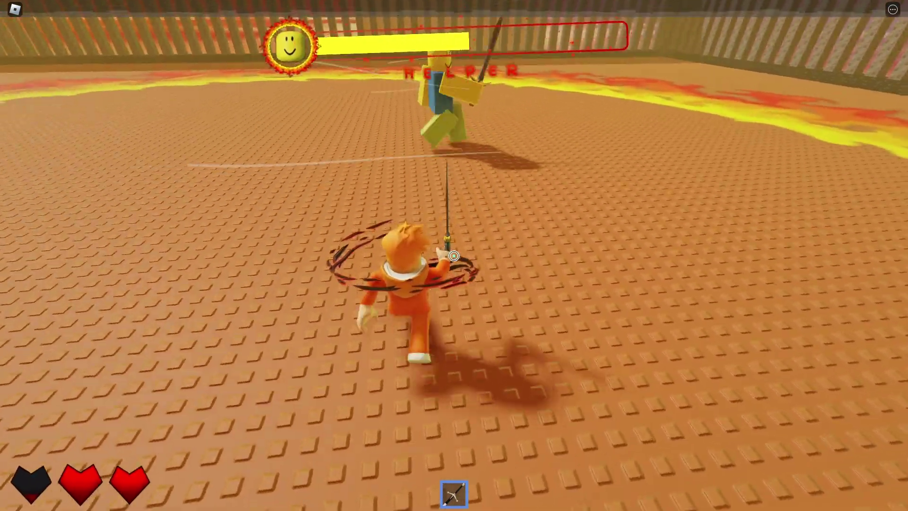
key(w)
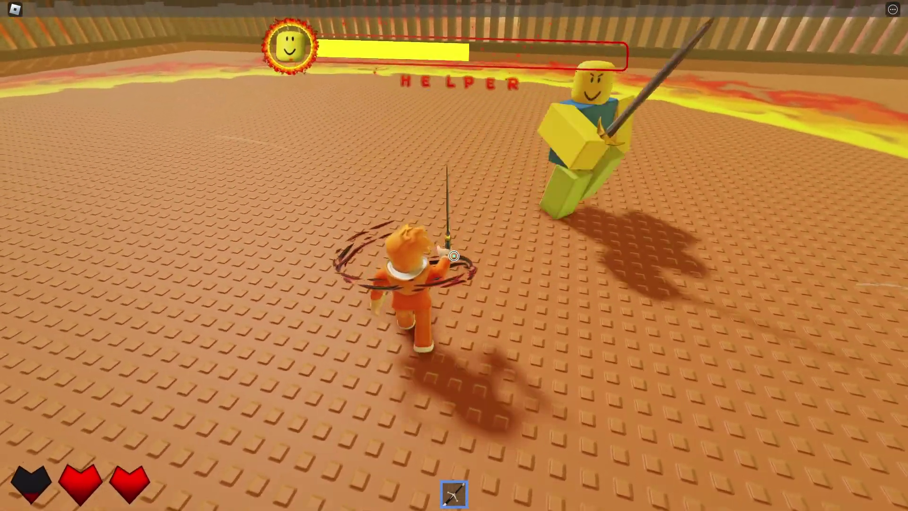
key(w)
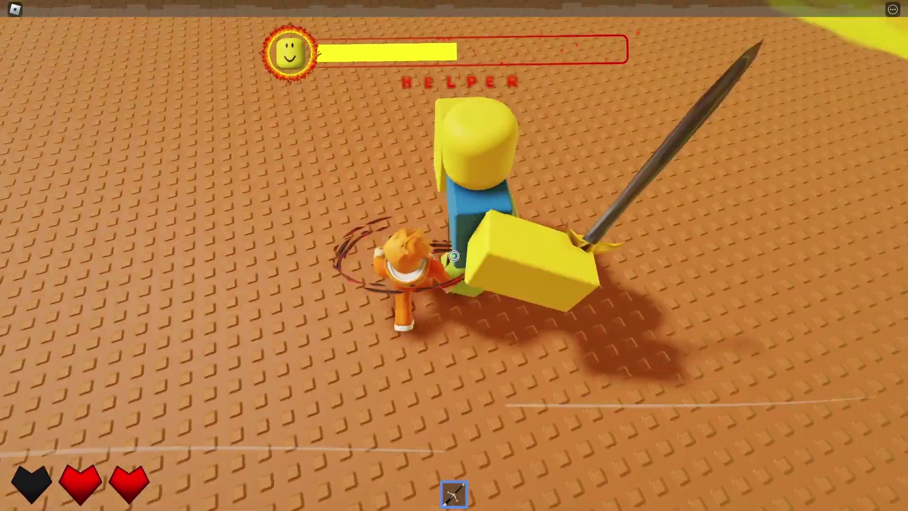
click(454, 256)
key(w)
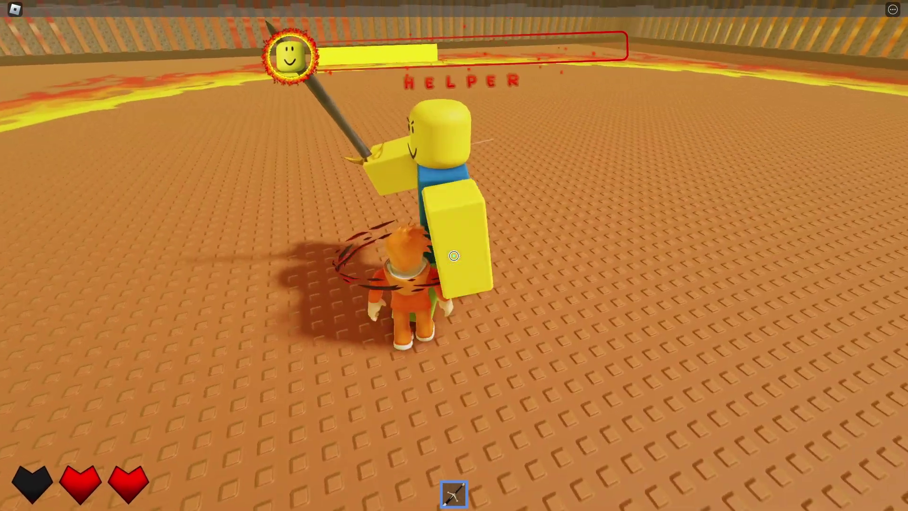
Re-equip the sword and land three more hits on the Helper boss.
click(454, 255)
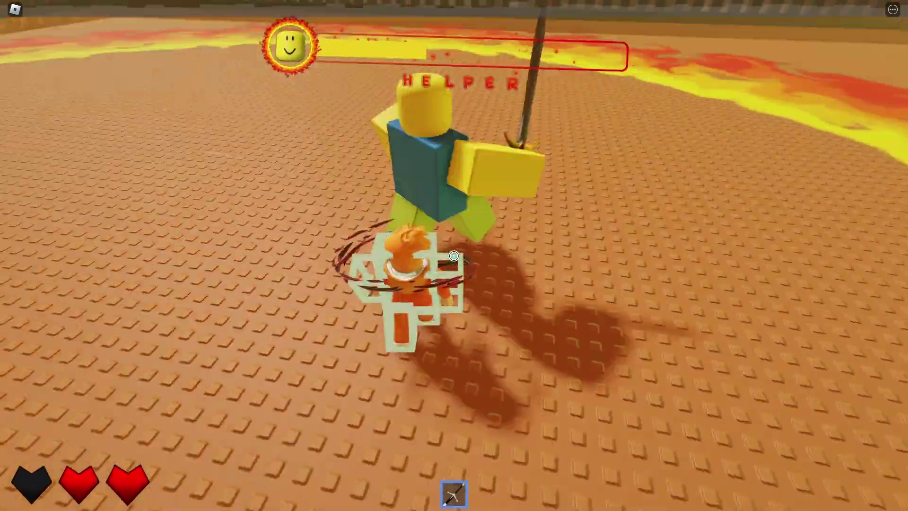
key(1)
key(w)
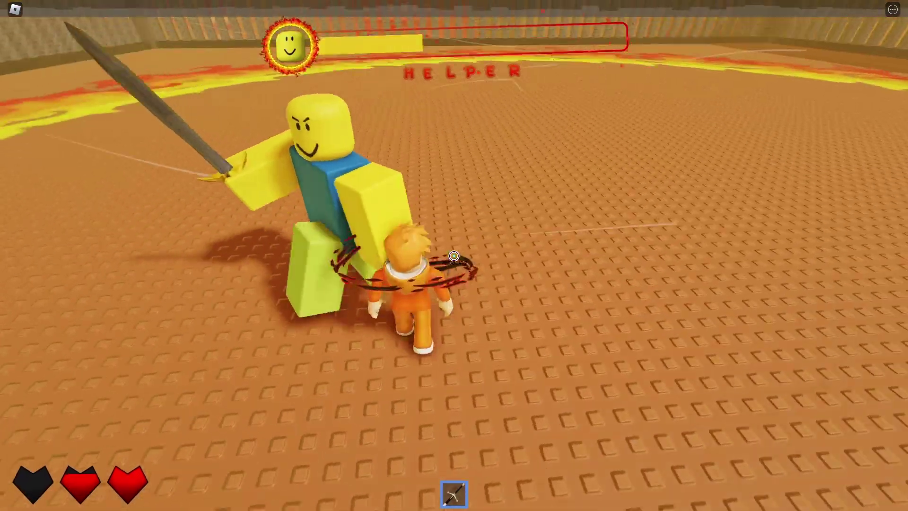
click(454, 256)
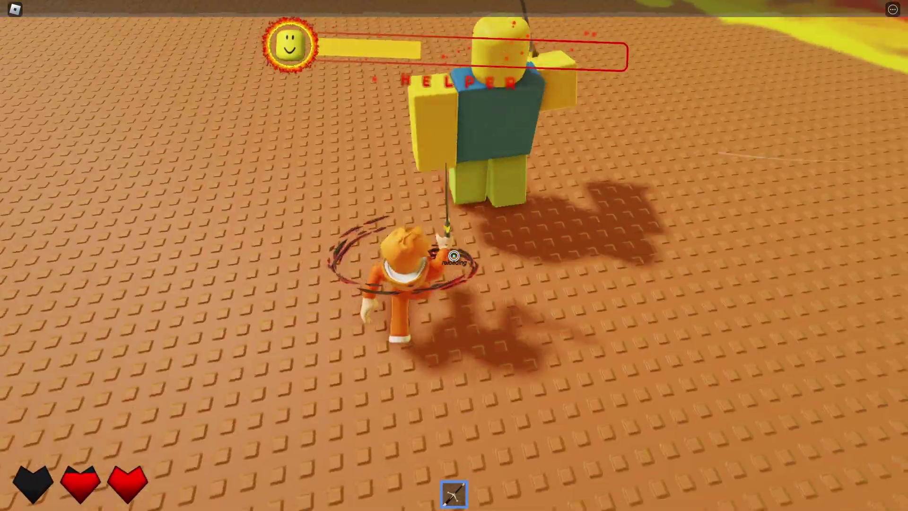
click(455, 255)
Keep circling the Helper and striking until its health bar is nearly empty.
key(w)
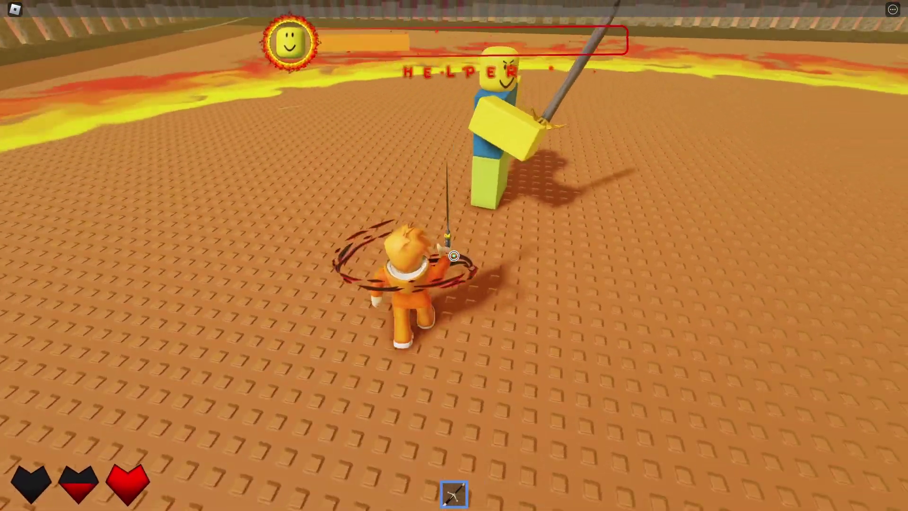
key(w)
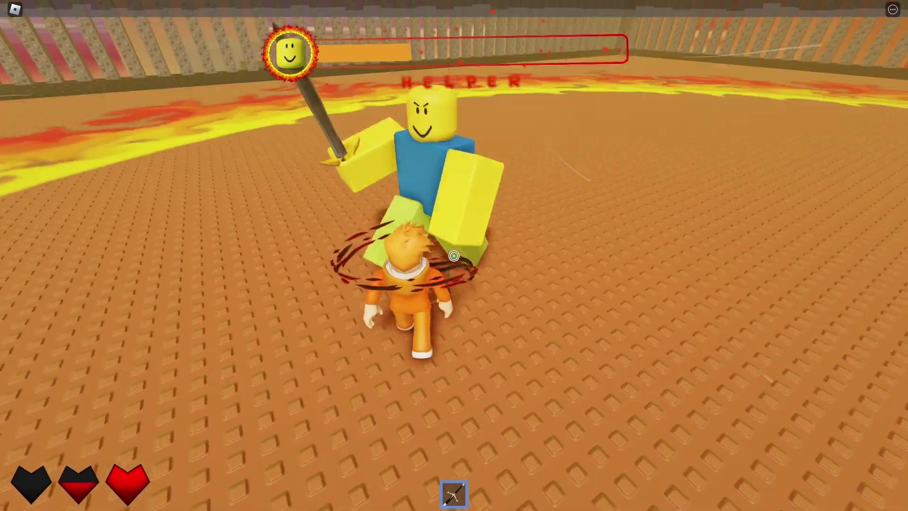
key(w)
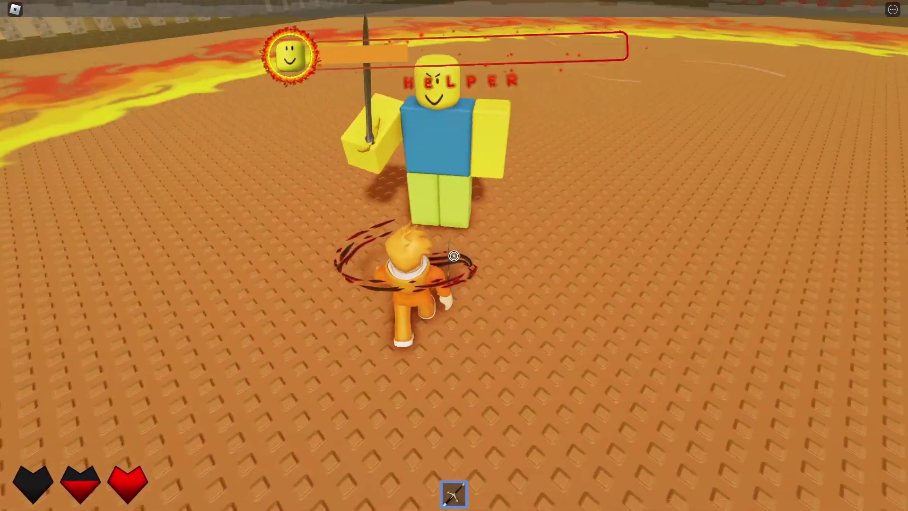
click(455, 255)
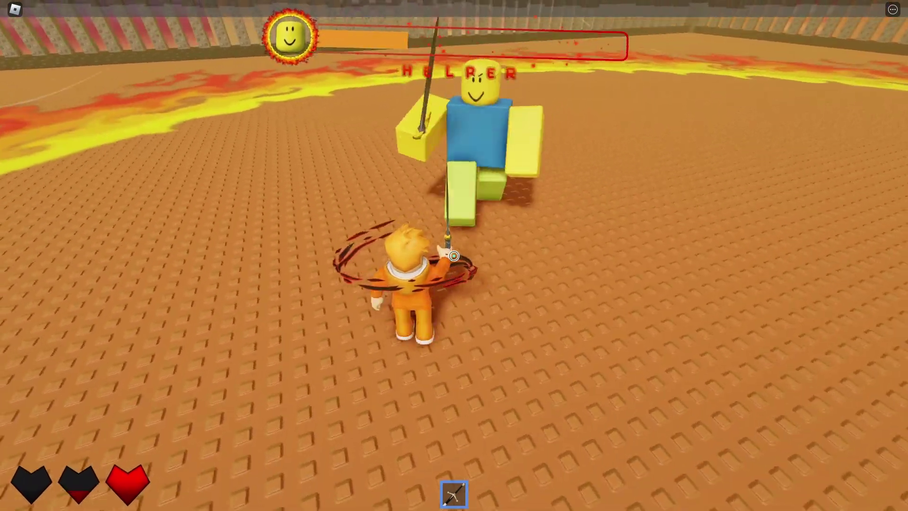
click(454, 255)
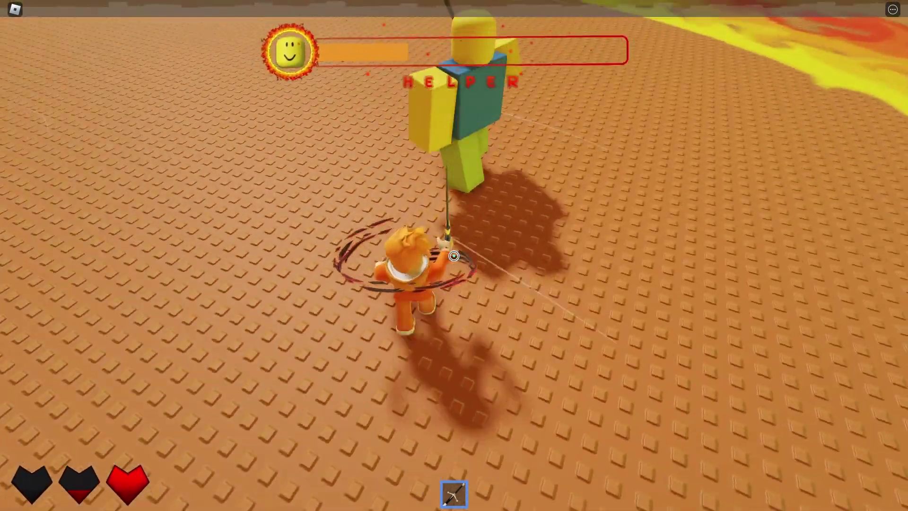
key(w)
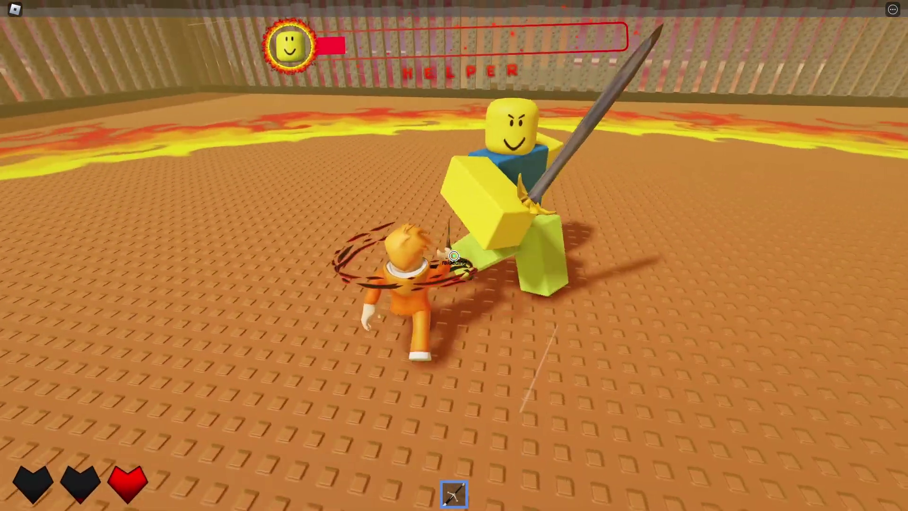
click(455, 256)
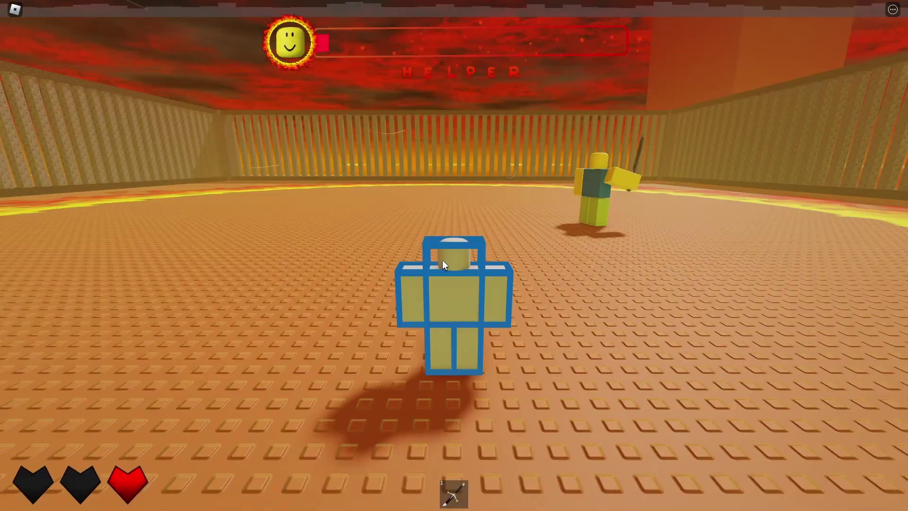
Equip the sword to finish the Helper fight, earning the good ending.
key(1)
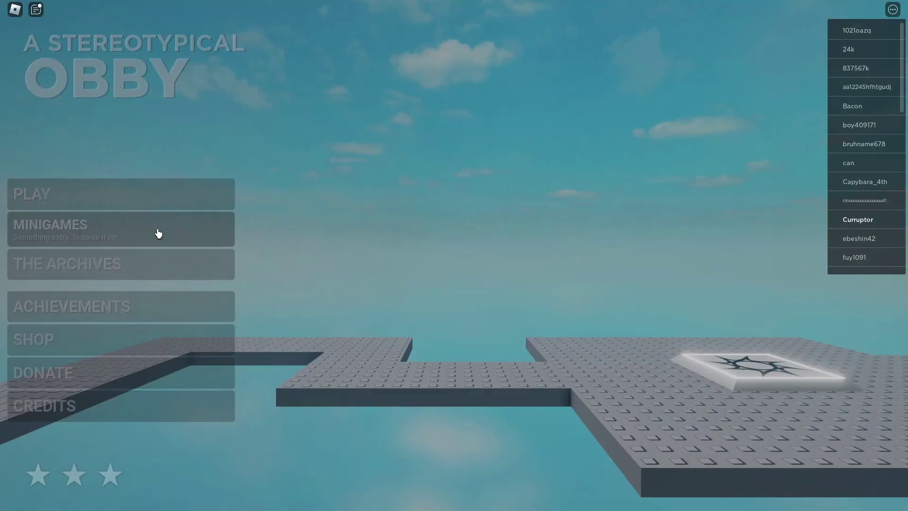
Launch A Stereotypical Tycoon from the Minigames list.
click(159, 234)
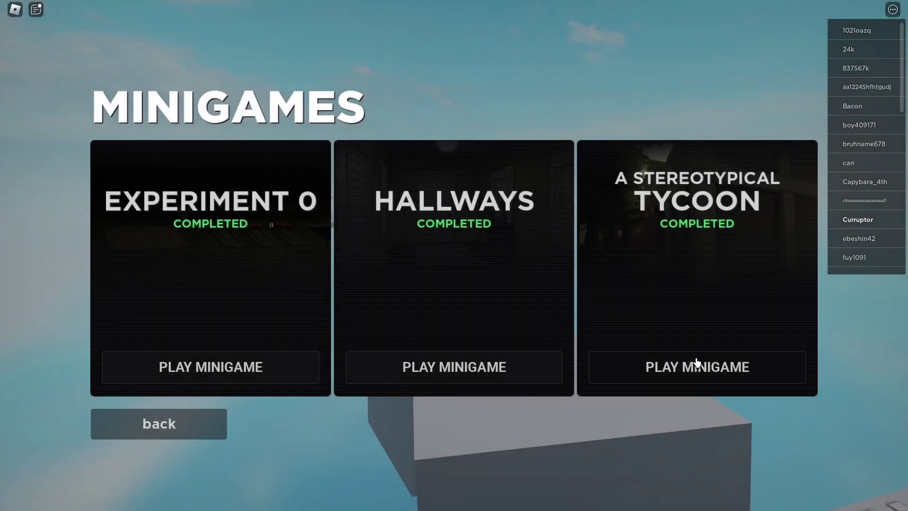
click(696, 367)
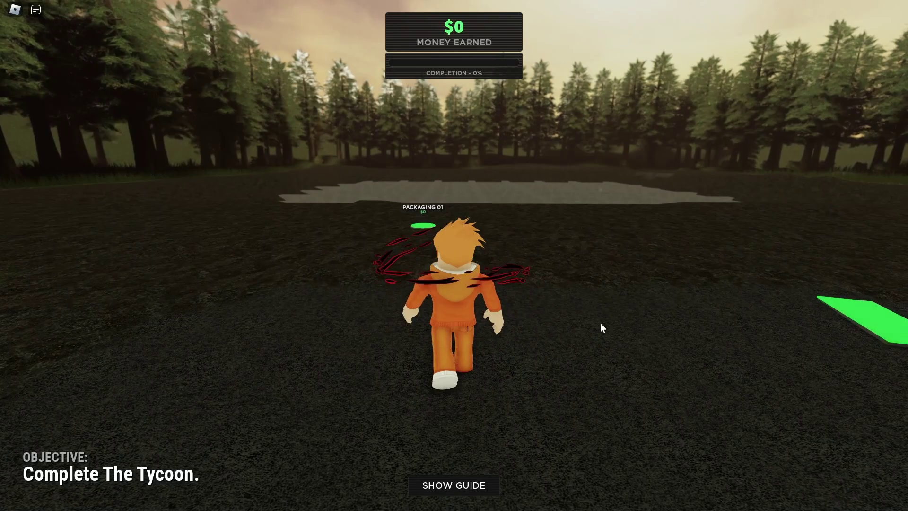
Buy Packaging 01, 02 and 03, collecting earned money between purchases.
key(a)
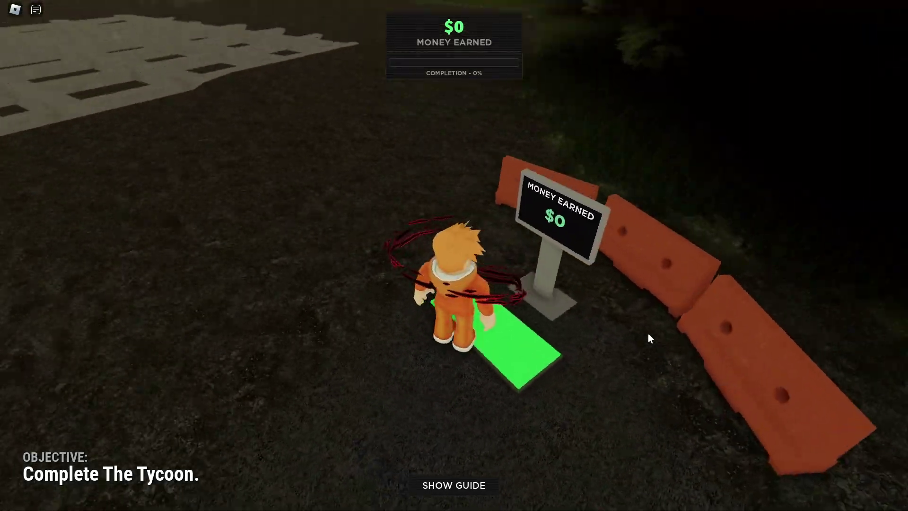
key(w)
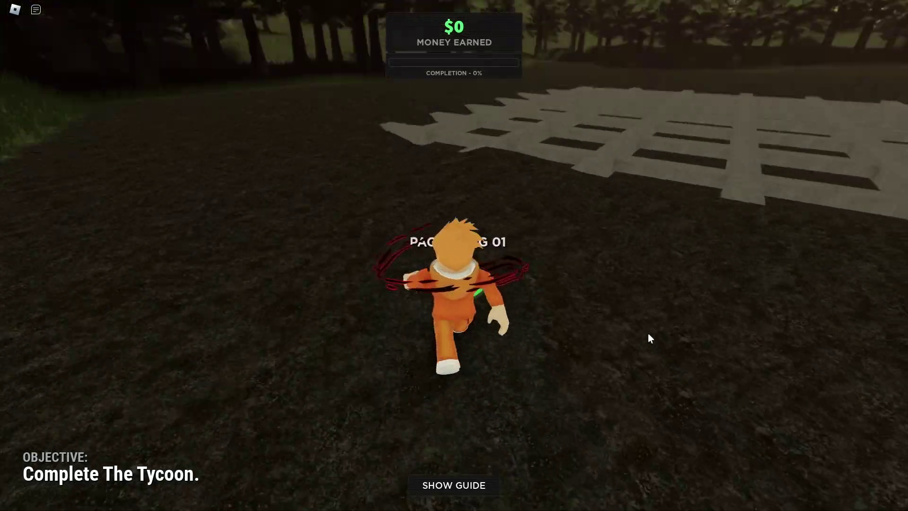
key(s)
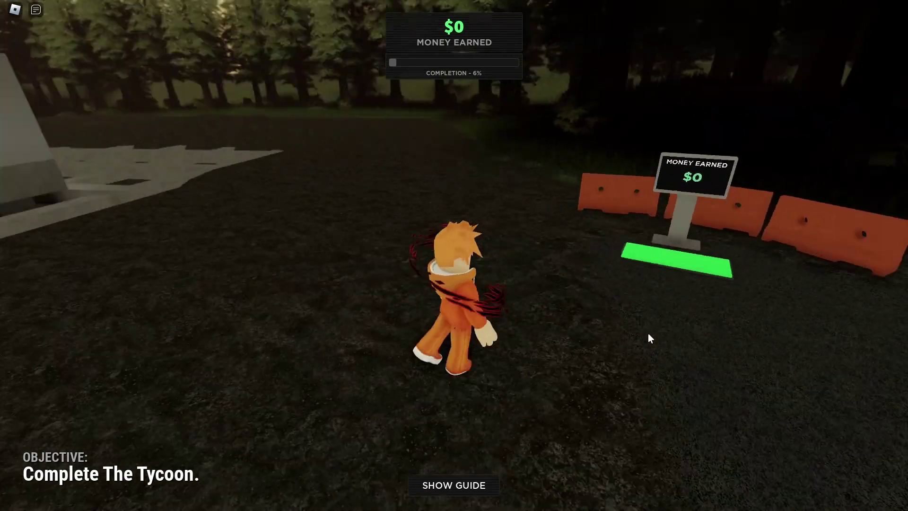
key(d)
key(s)
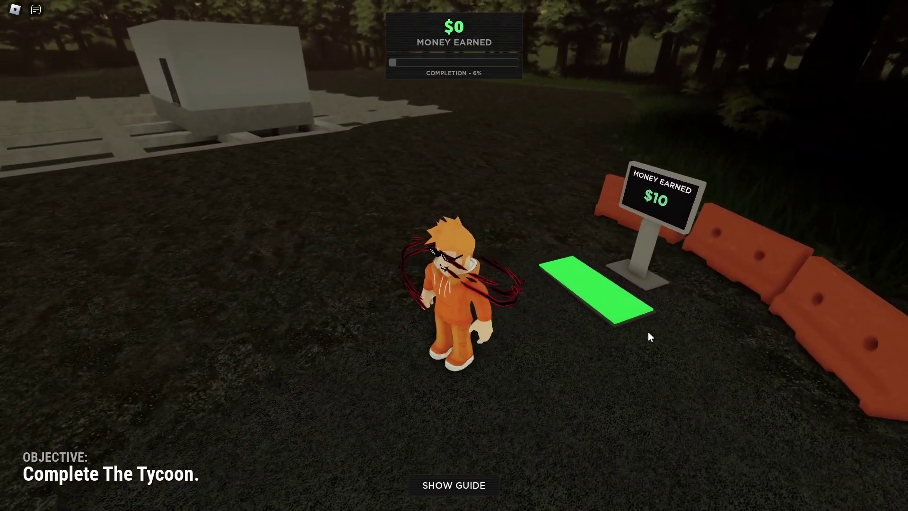
key(w)
key(a)
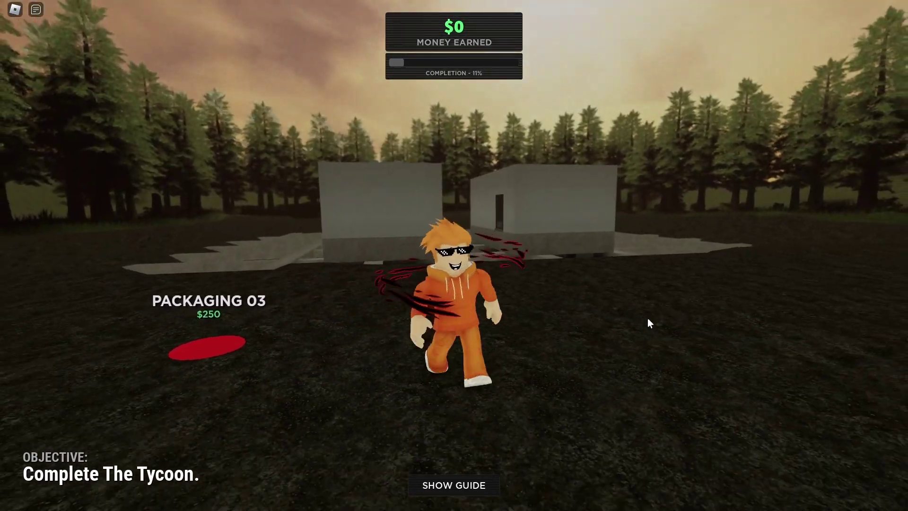
key(a)
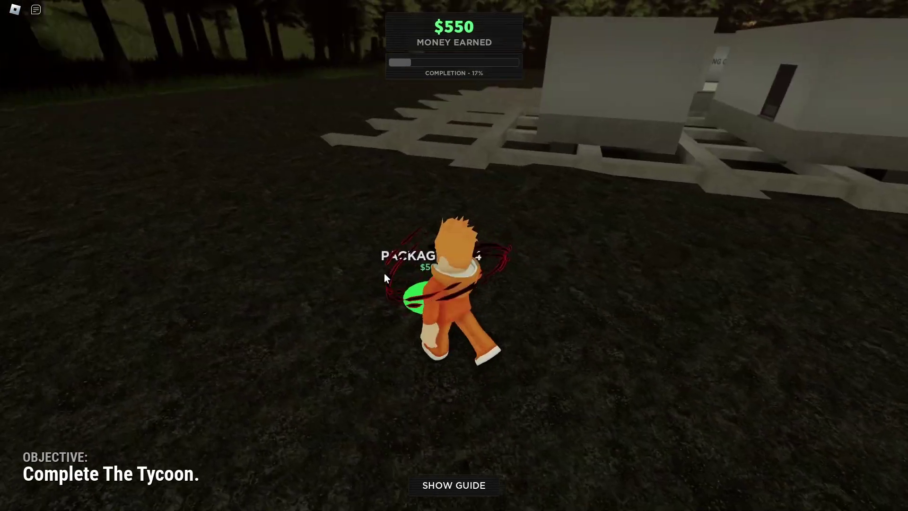
Buy Packaging Hallways 1 and 2, the Office Hallway and Office 2.
key(s)
key(s)
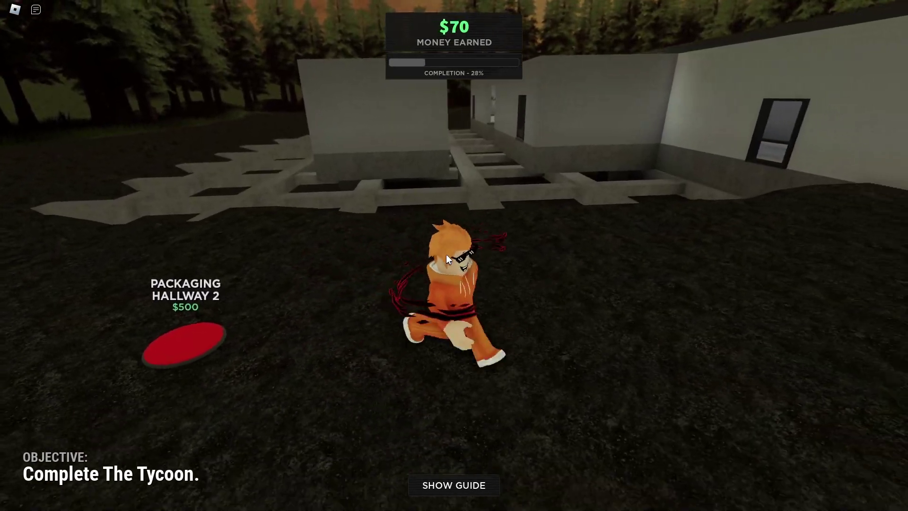
key(w)
key(s)
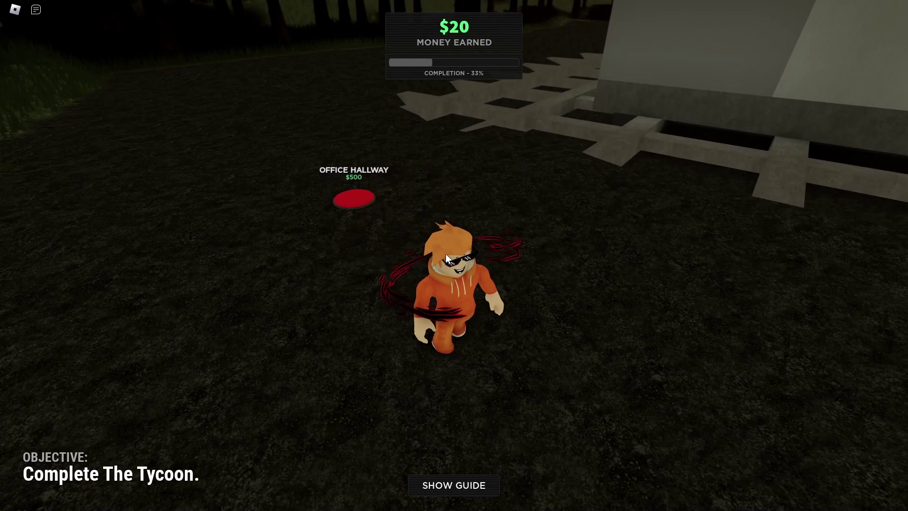
key(w)
key(s)
key(w)
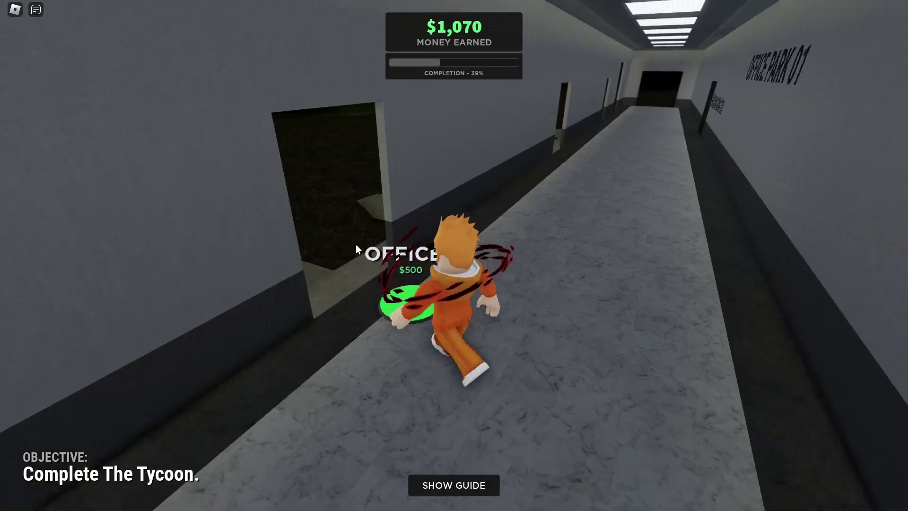
key(w)
Collect money, then buy the hallway upgrades, Lobby Base, Lobby 2 and Exterior Walls.
key(s)
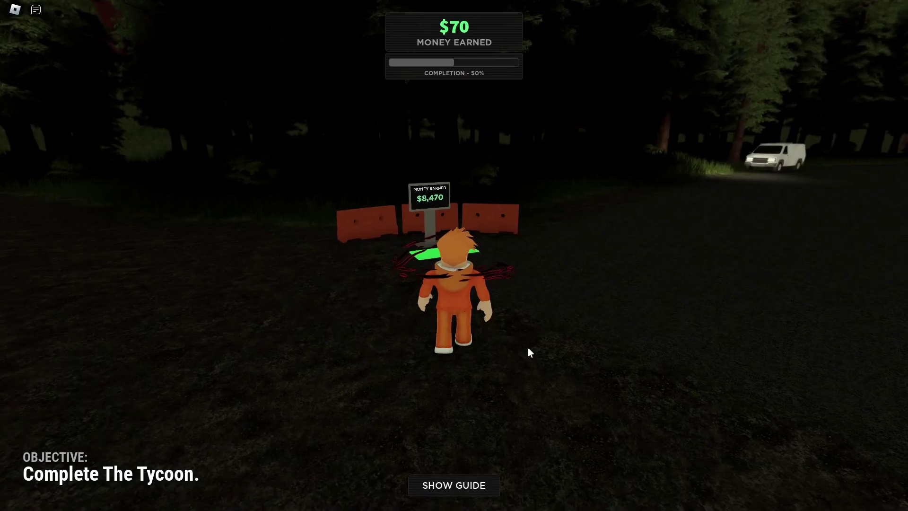
key(s)
key(w)
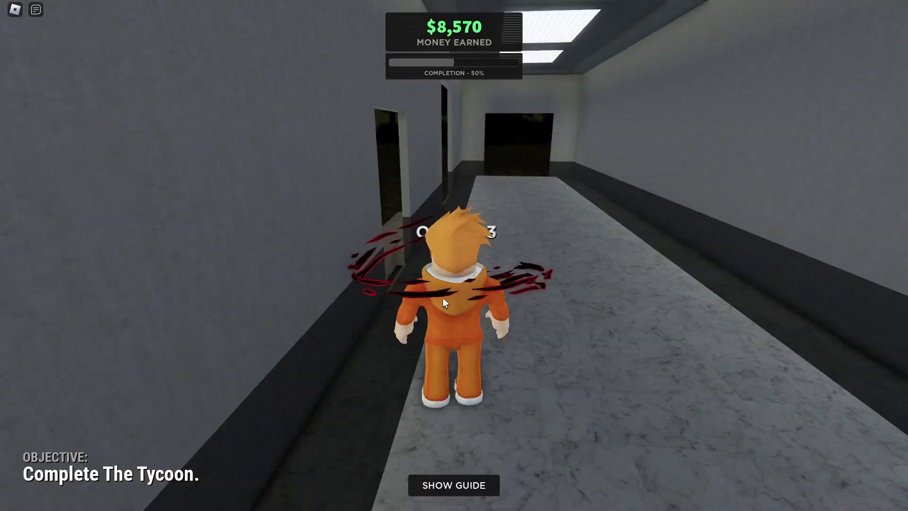
key(w)
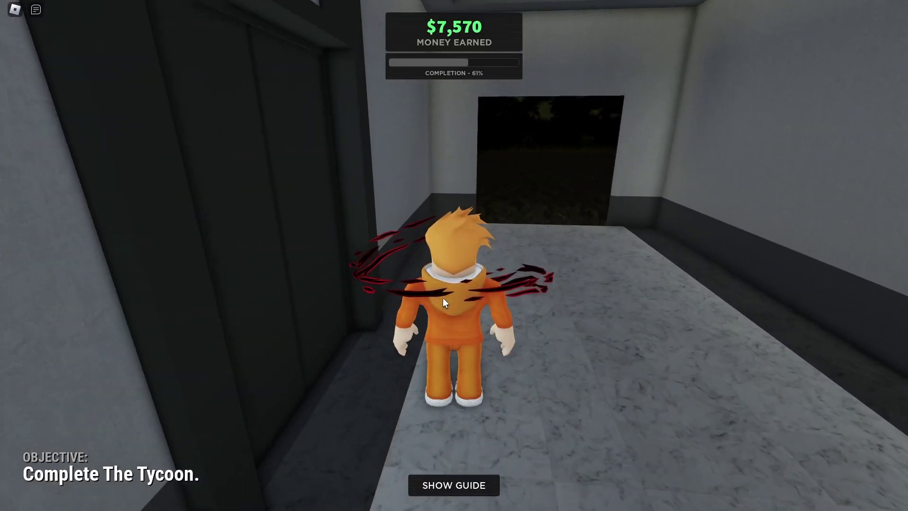
key(w)
key(s)
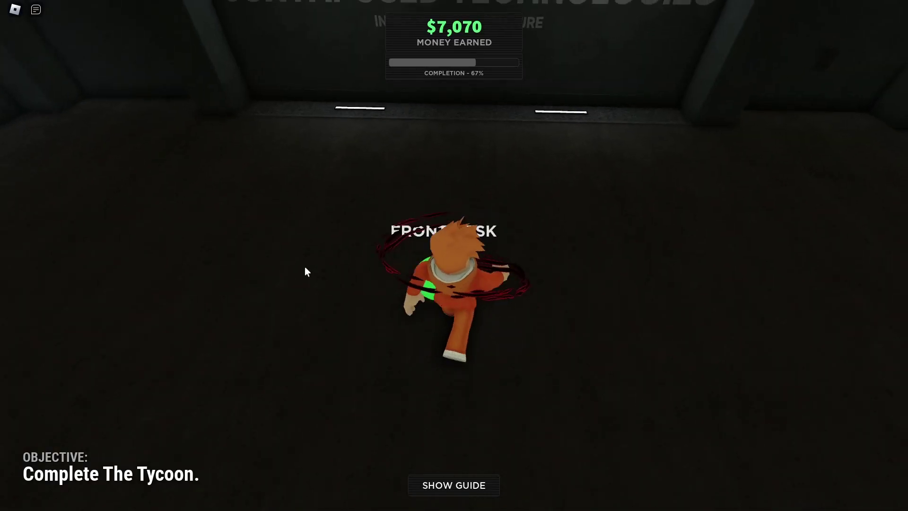
key(w)
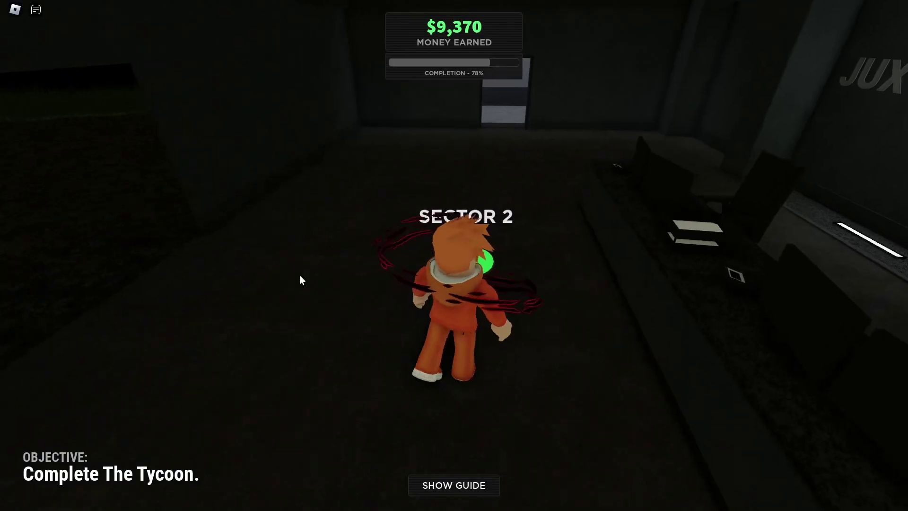
key(s)
key(a)
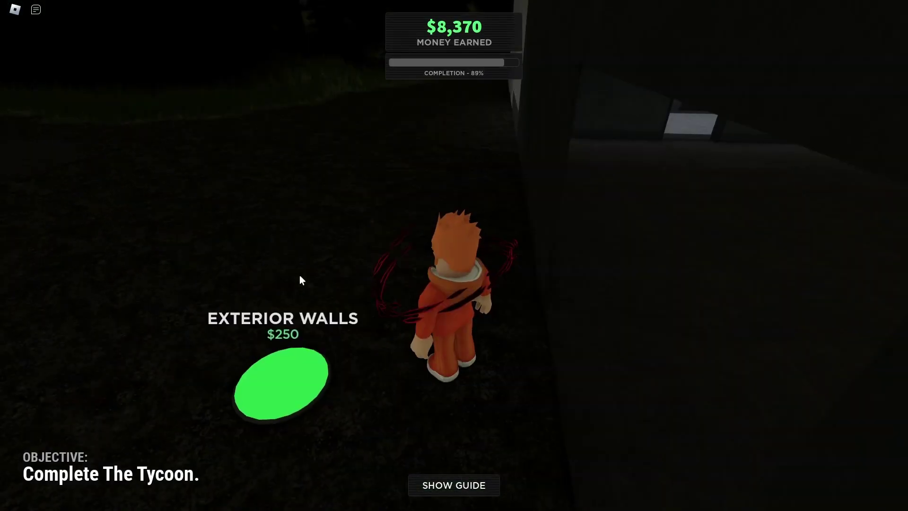
key(w)
scroll(343, 278, up, 5)
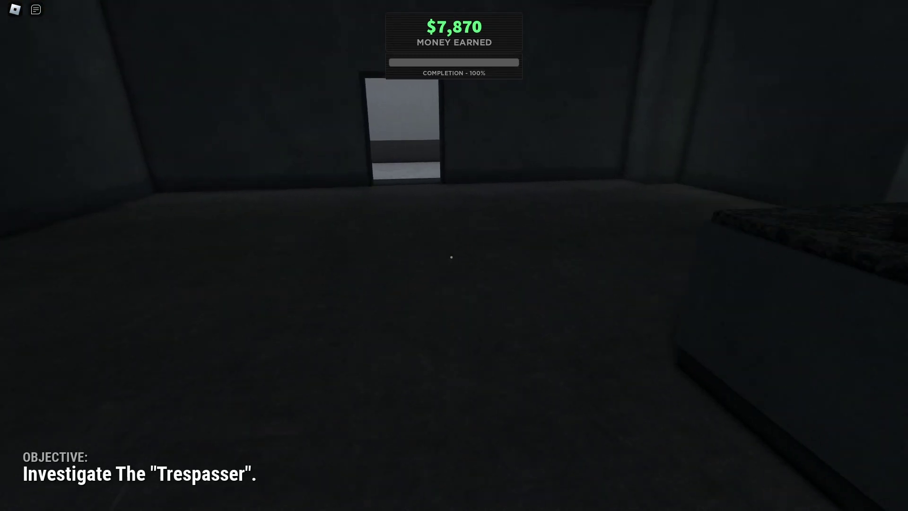
Walk the office corridor to the Packaging 01 doorway, then turn back toward Office Park 01.
key(w)
key(w)
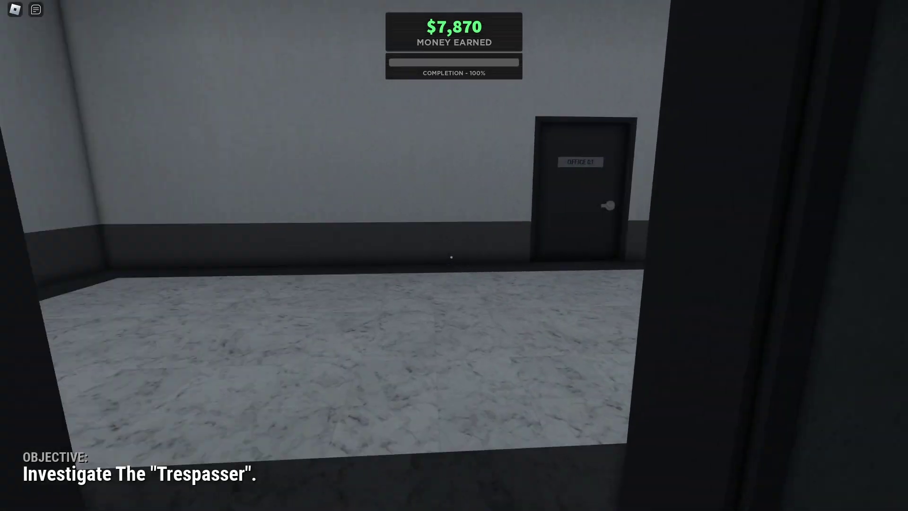
key(w)
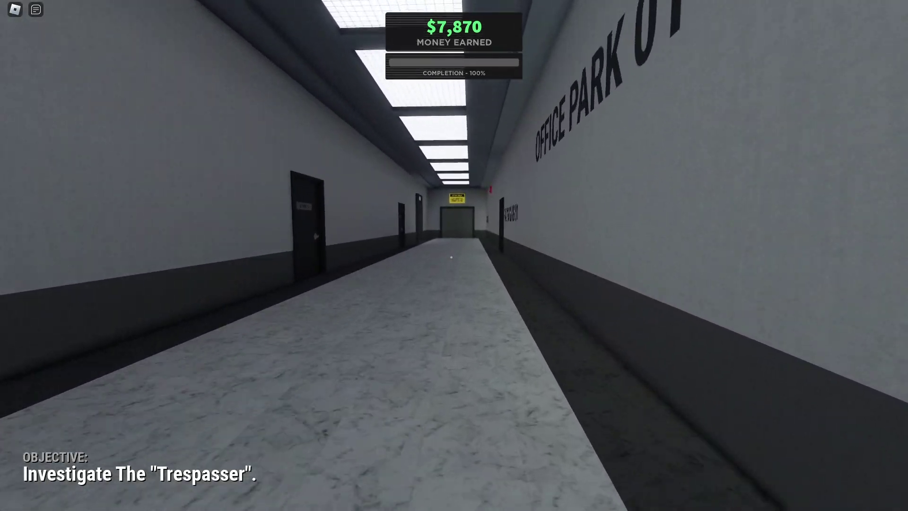
key(w)
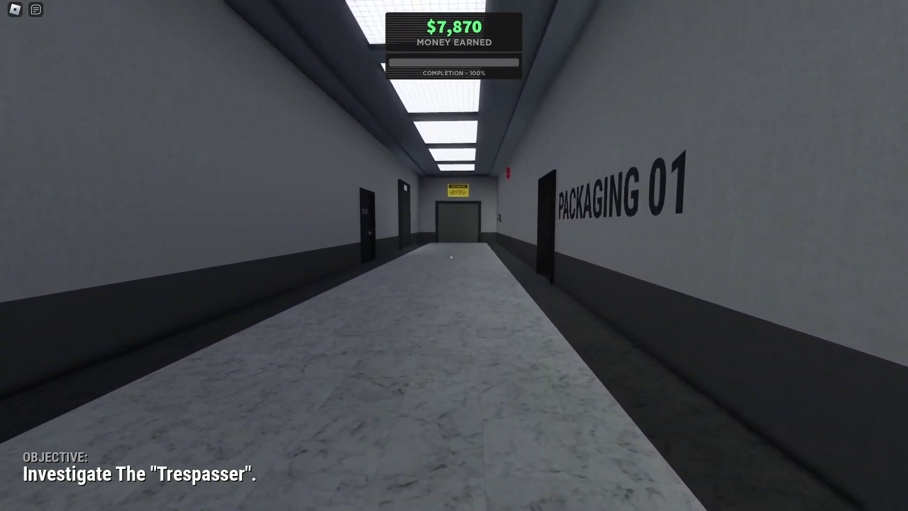
key(w)
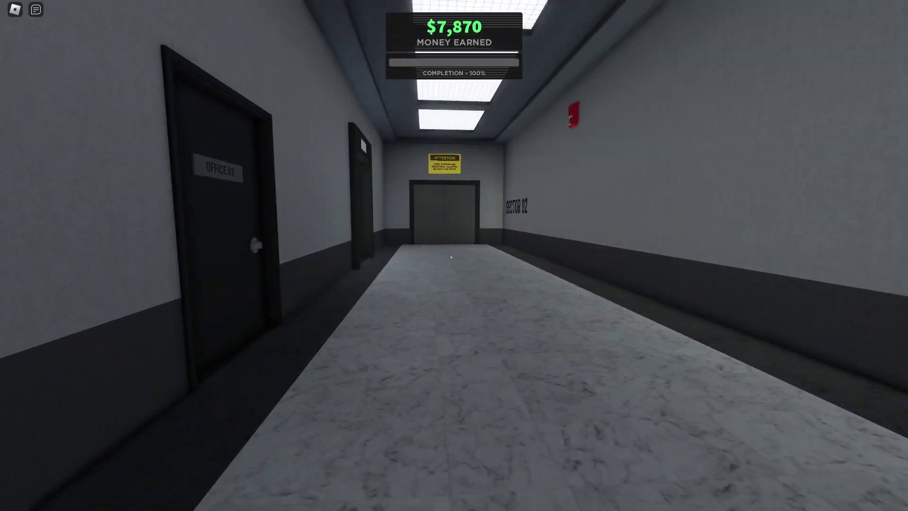
key(w)
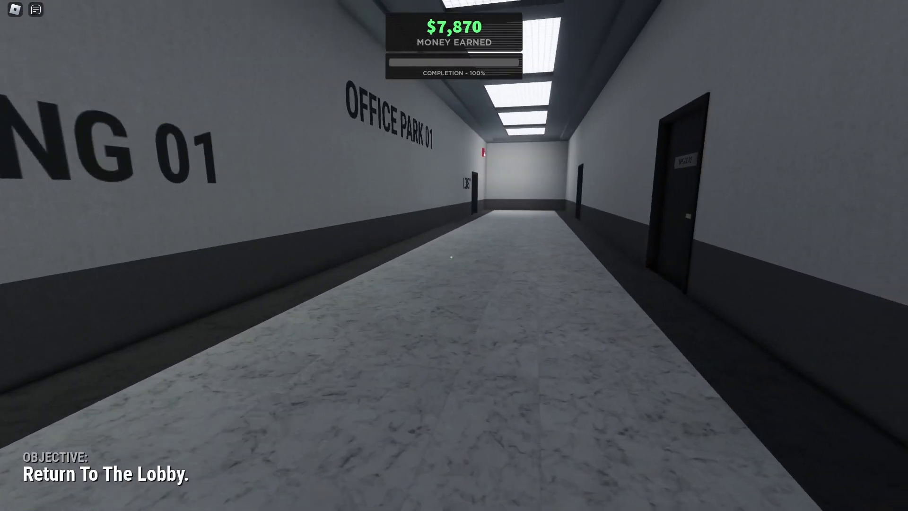
key(w)
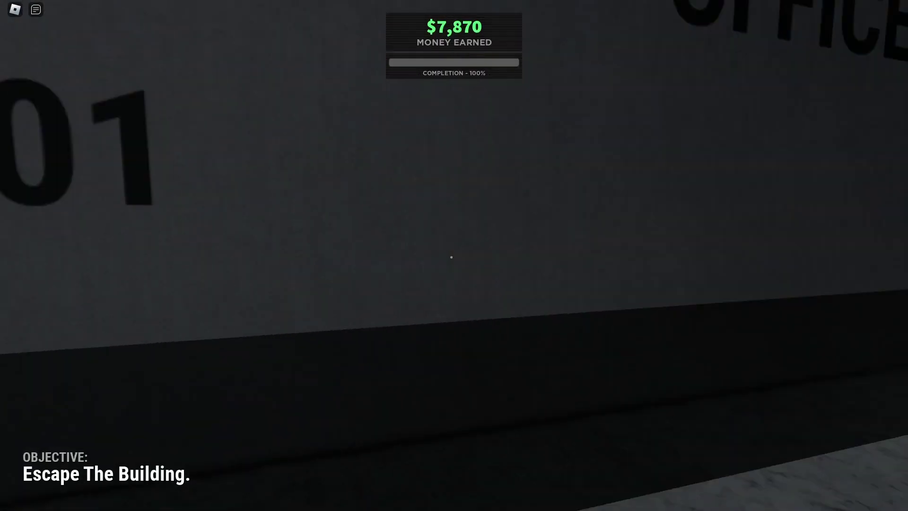
Walk through Packaging 01 and 02, past the boxes marked 3 and 0.
key(w)
key(w)
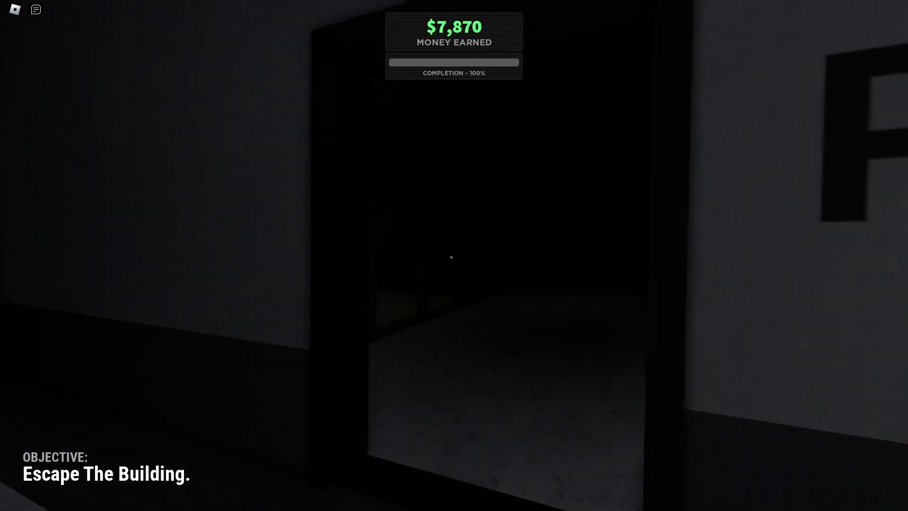
key(w)
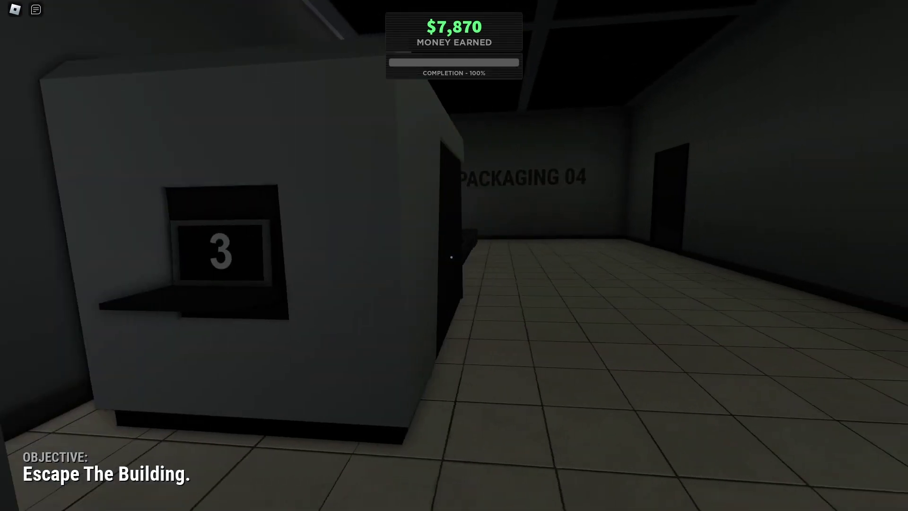
key(w)
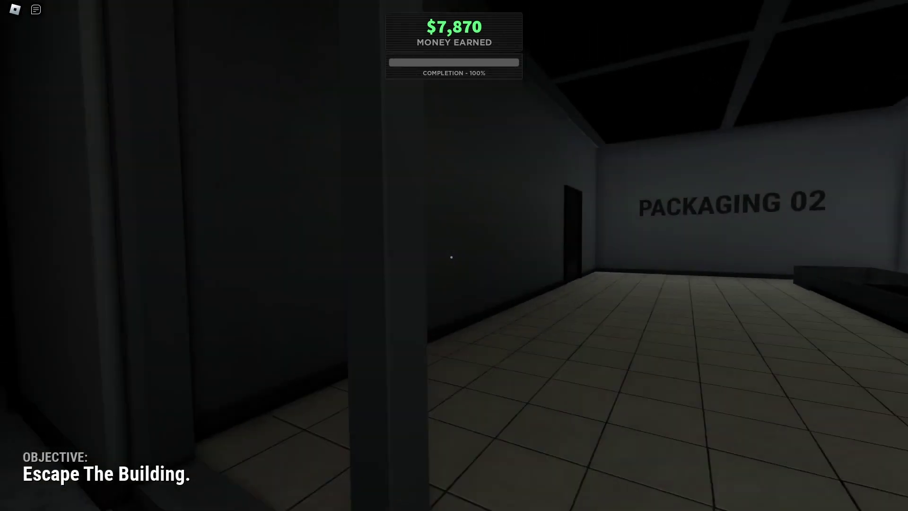
key(w)
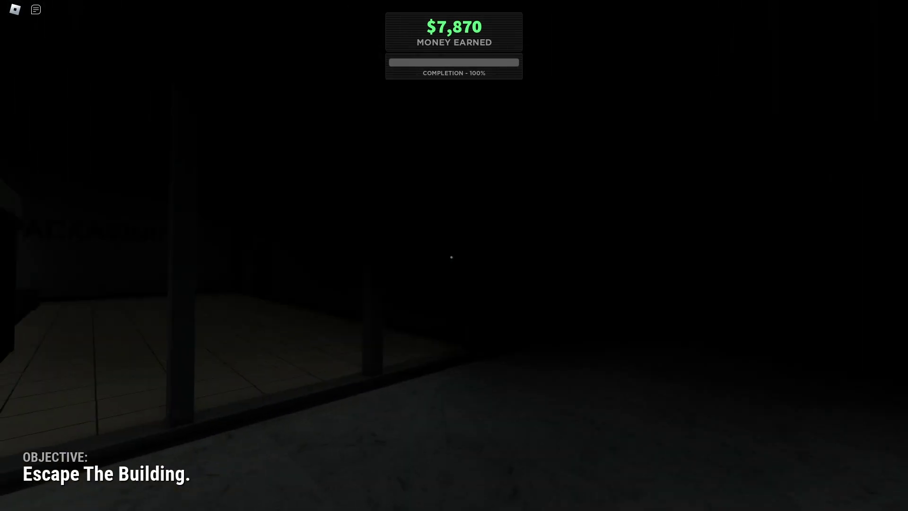
key(w)
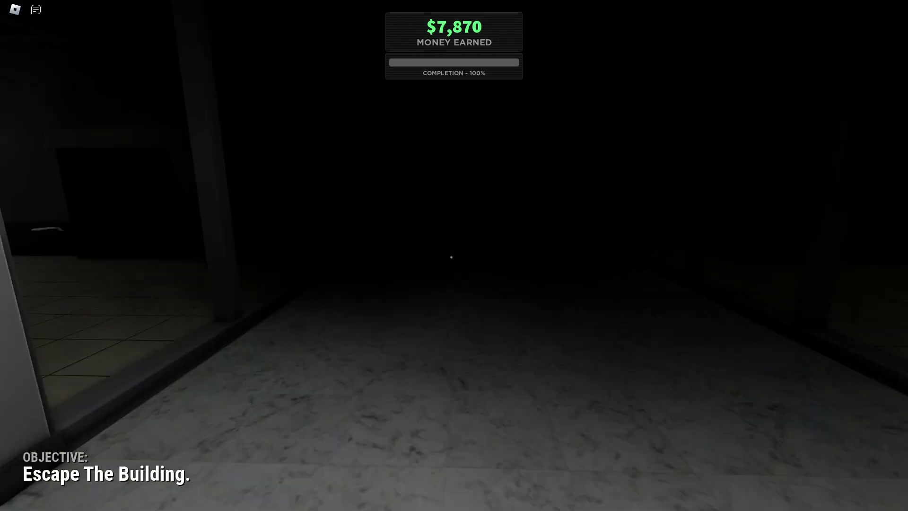
Follow the dark hallways and lit corridor through the fire room to the exit.
key(w)
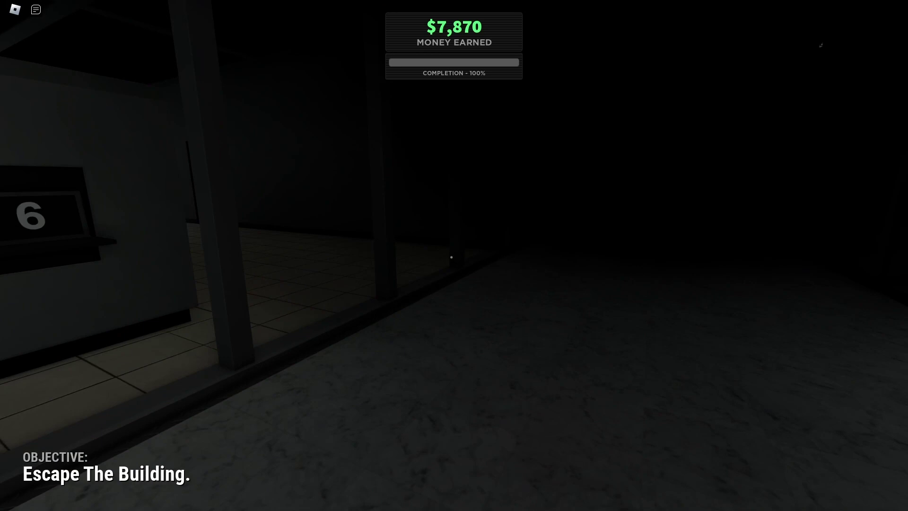
key(w)
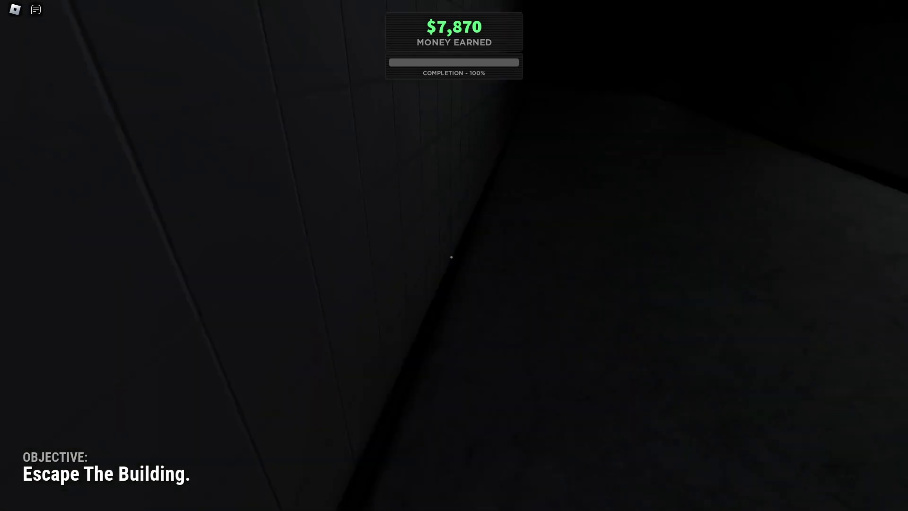
key(w)
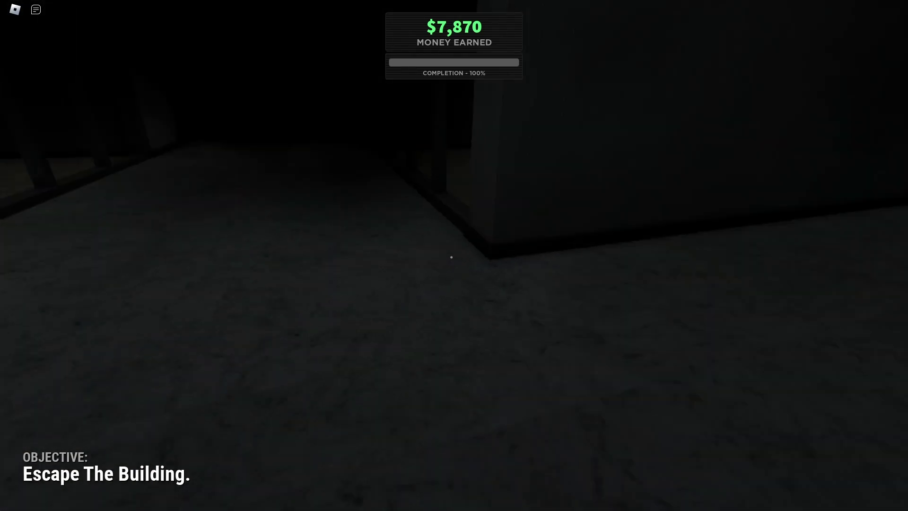
key(w)
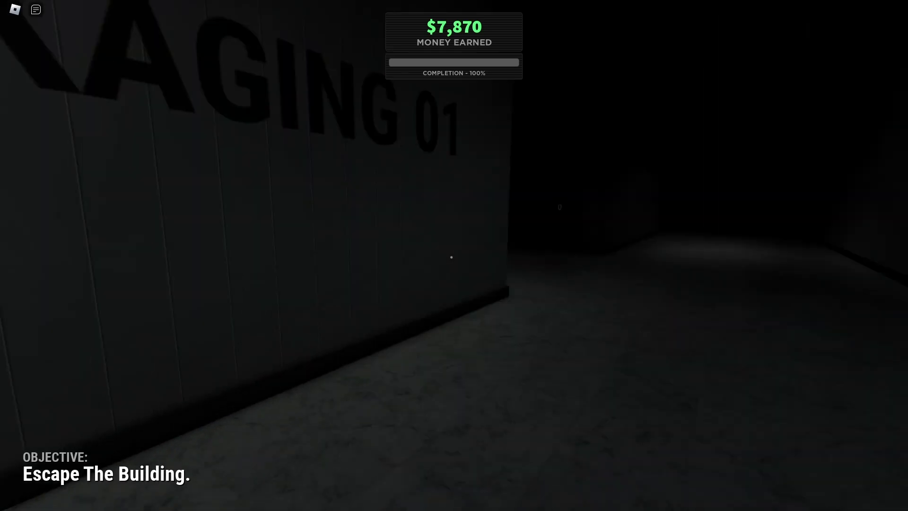
key(w)
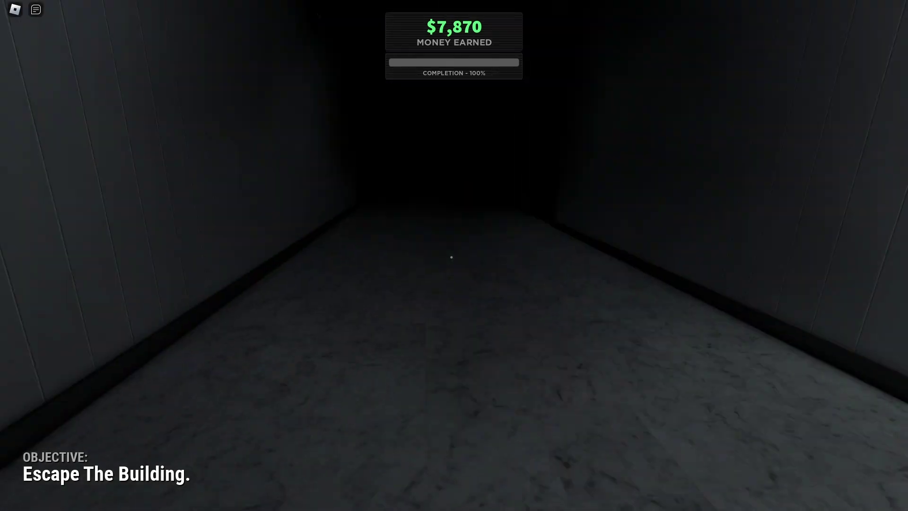
key(w)
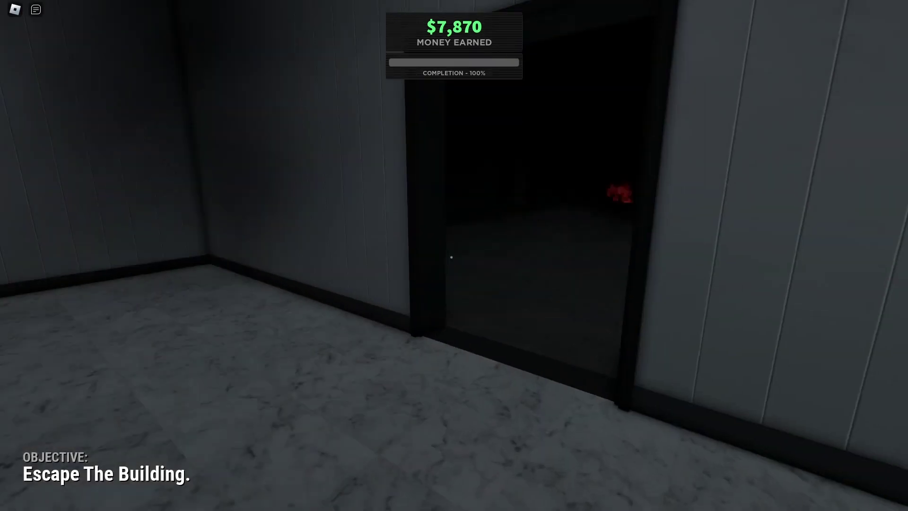
key(w)
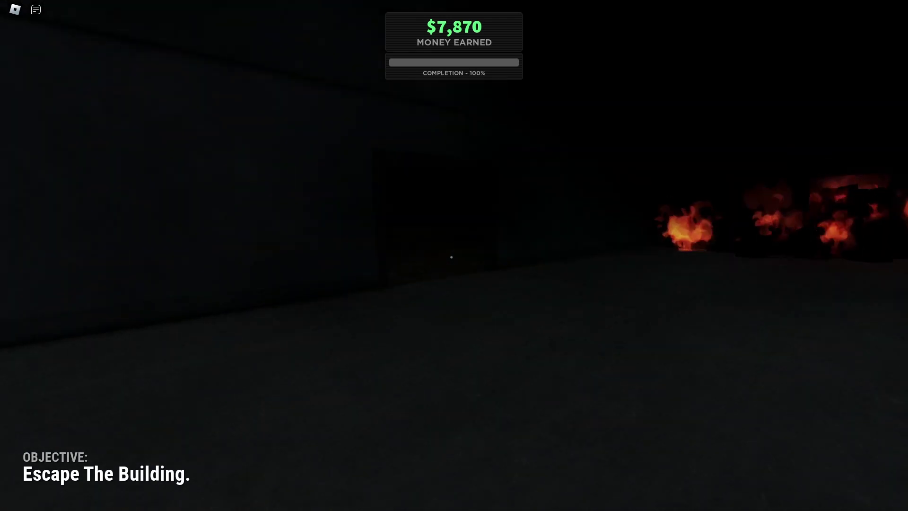
key(w)
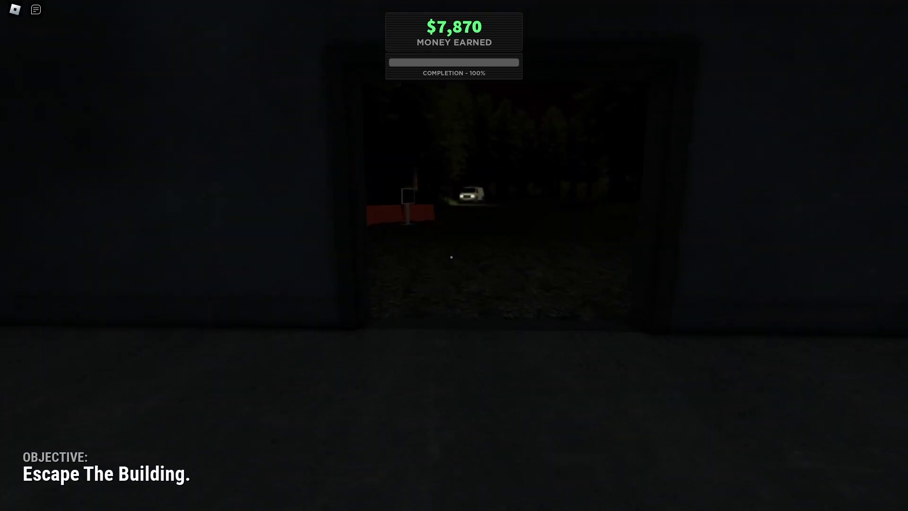
key(w)
Send the numeric code in chat and walk along the road to the van.
key(slash)
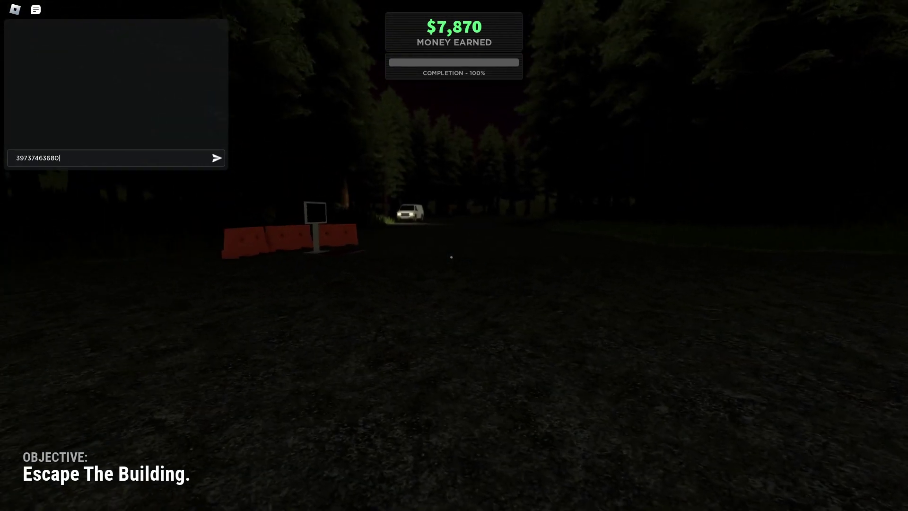
key(w)
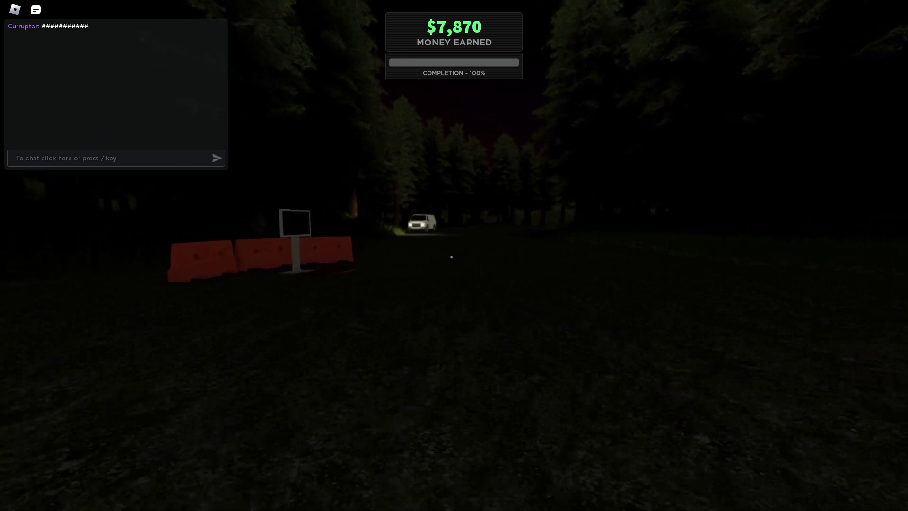
key(w)
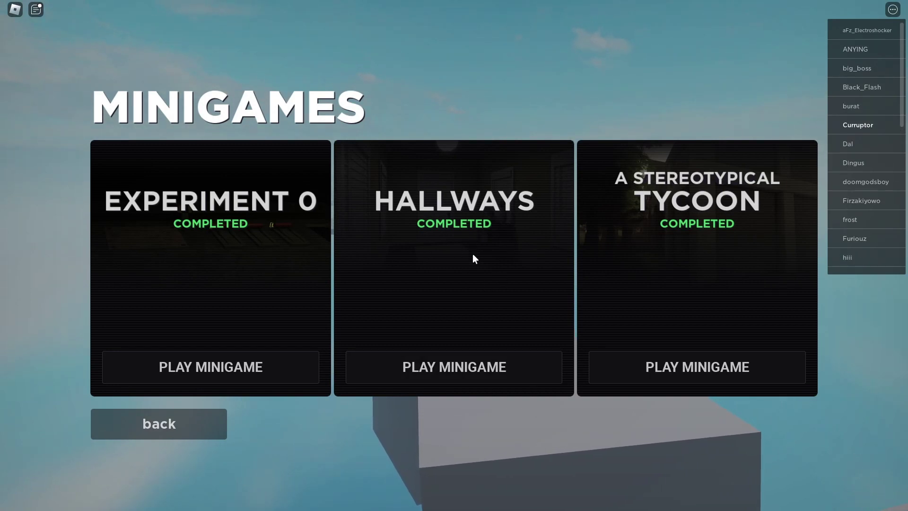
Start the Hallways minigame from the Minigames menu.
click(478, 376)
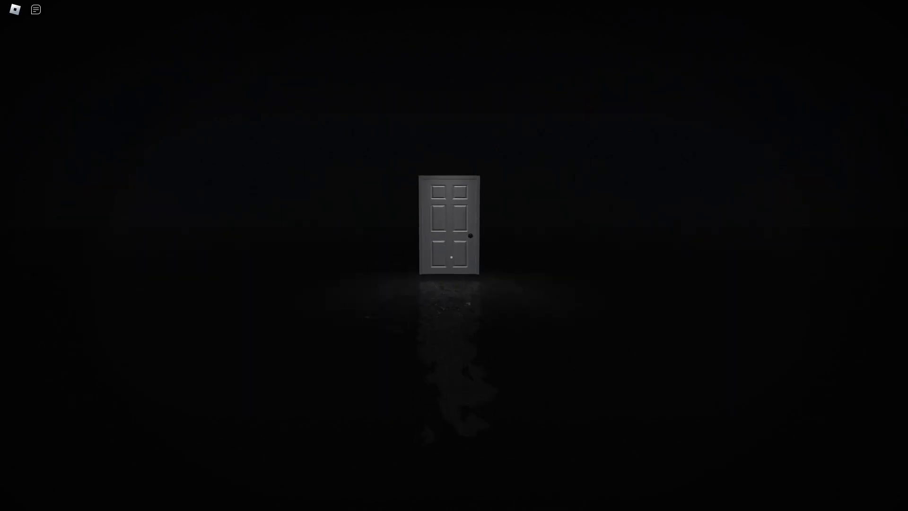
Walk toward the lone door in the dark void.
key(w)
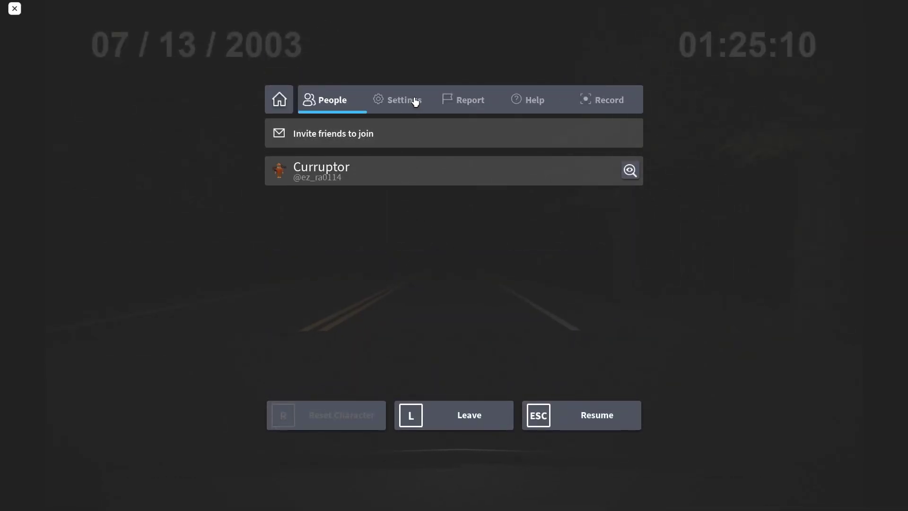
Lower the game volume one step in the Settings menu.
click(414, 101)
click(425, 248)
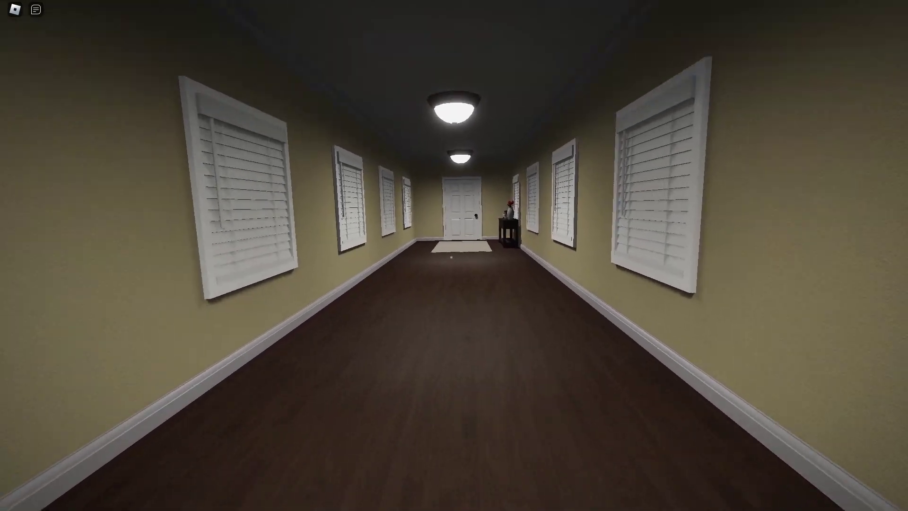
Walk down the blinds hallway past the framed picture and first door.
key(w)
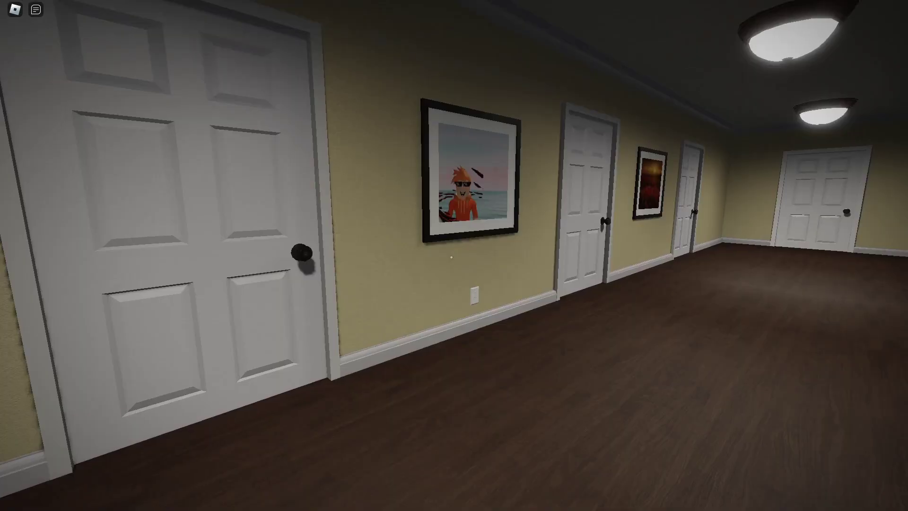
key(w)
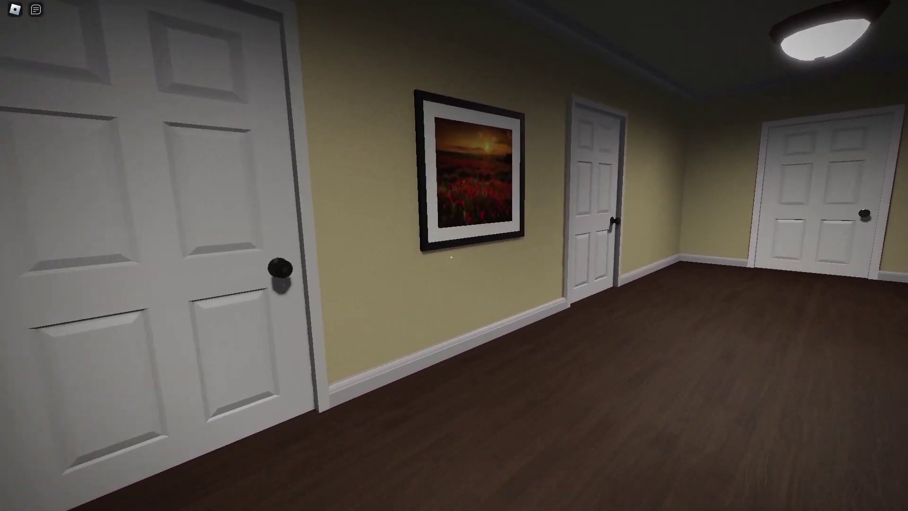
key(w)
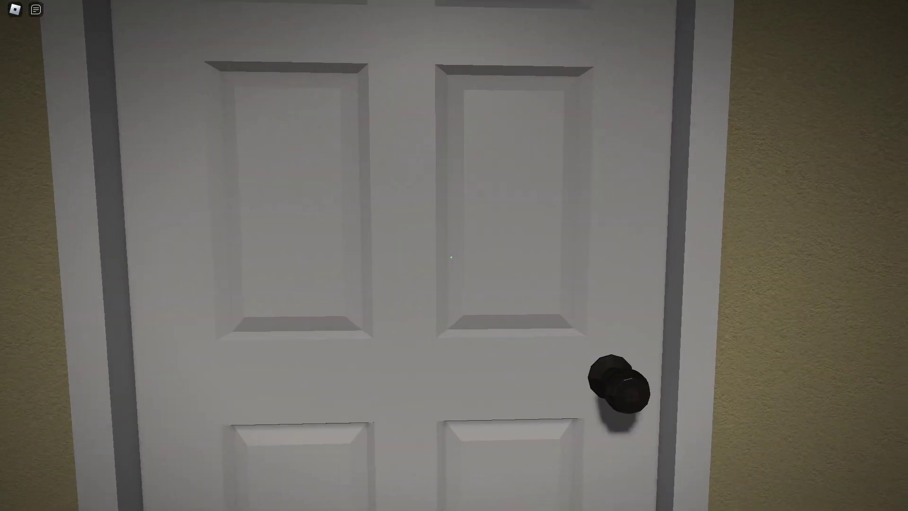
key(s)
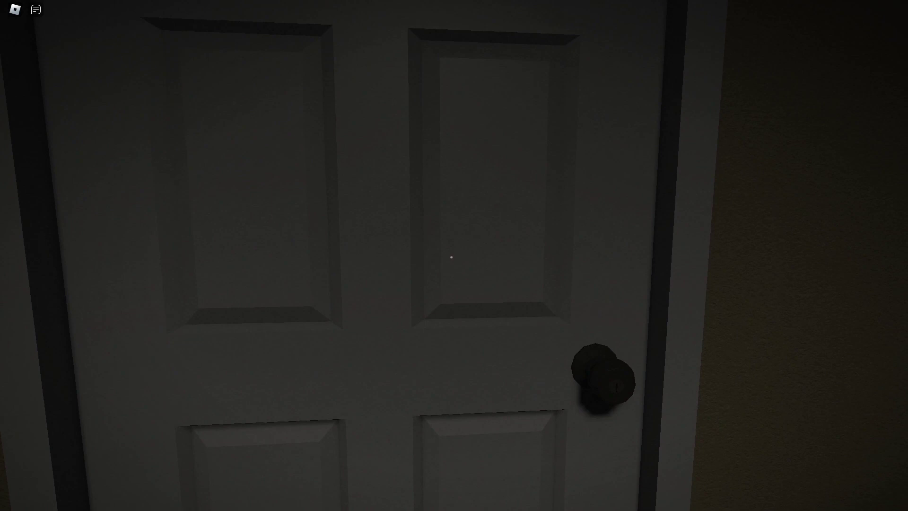
Reach the dark hallway's end door and lower graphics quality one step.
key(w)
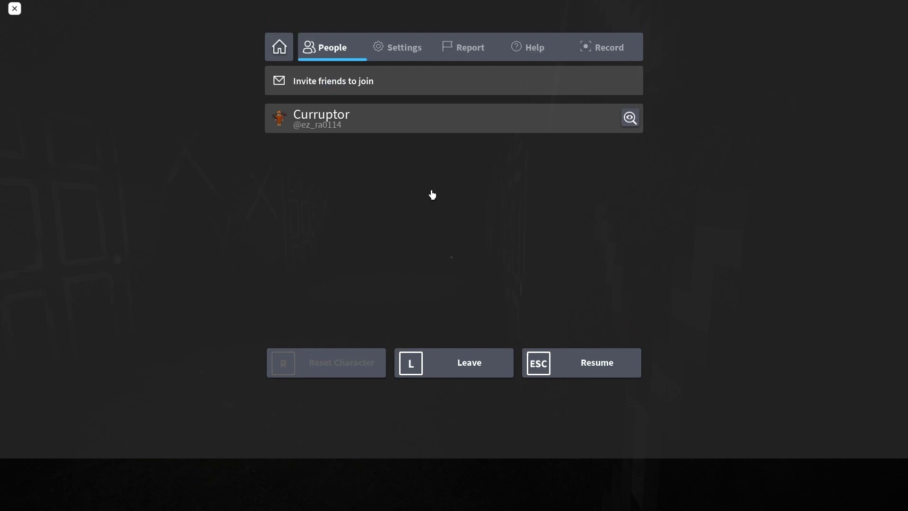
click(414, 104)
click(423, 343)
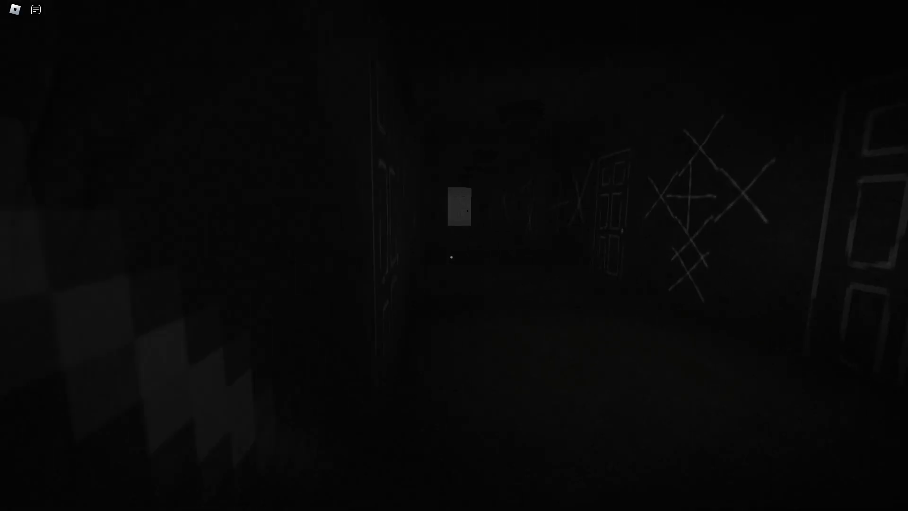
Walk through the chalk-marked corridor and door, then down the window-lined corridor.
key(w)
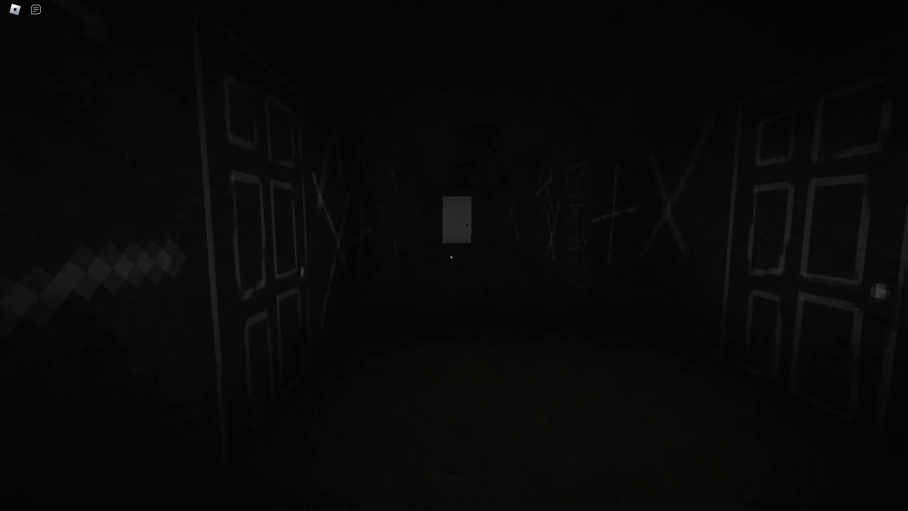
key(w)
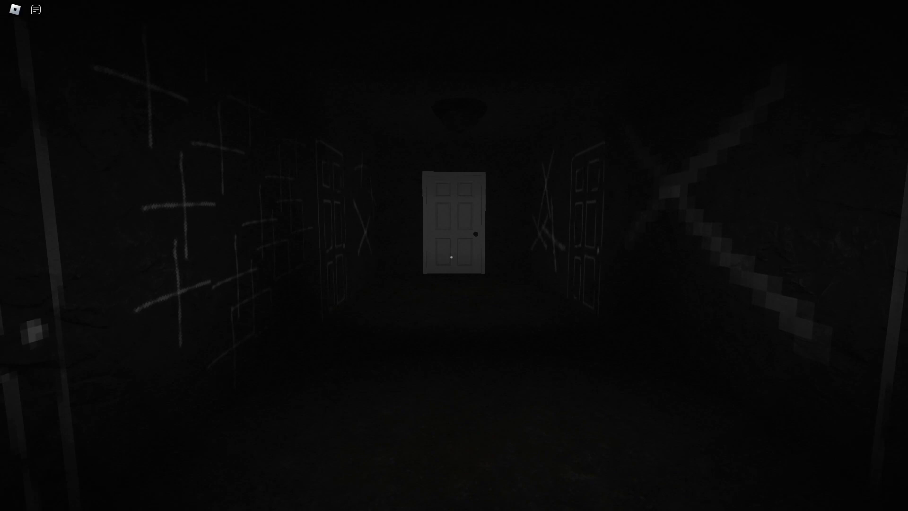
key(w)
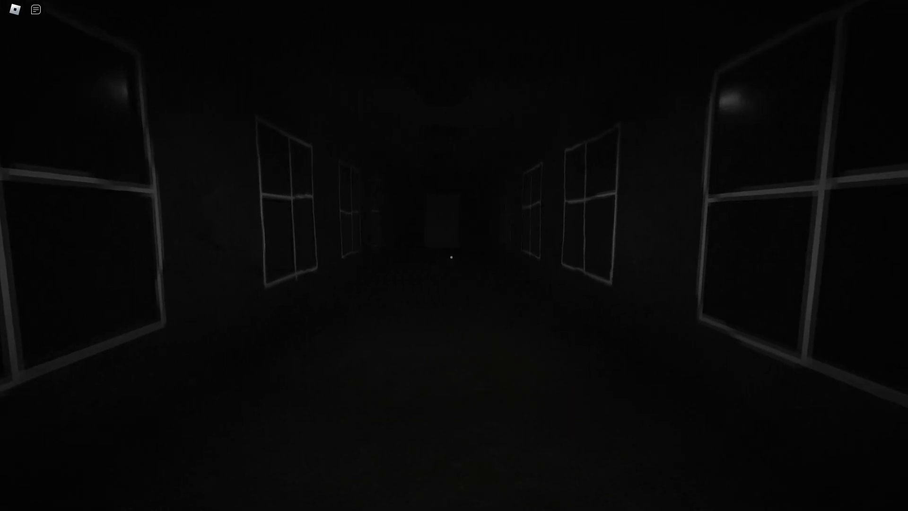
key(w)
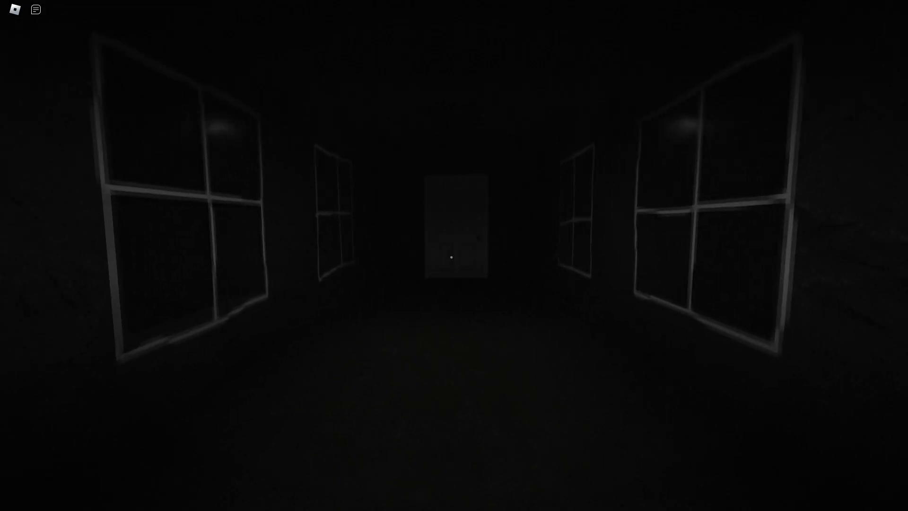
key(w)
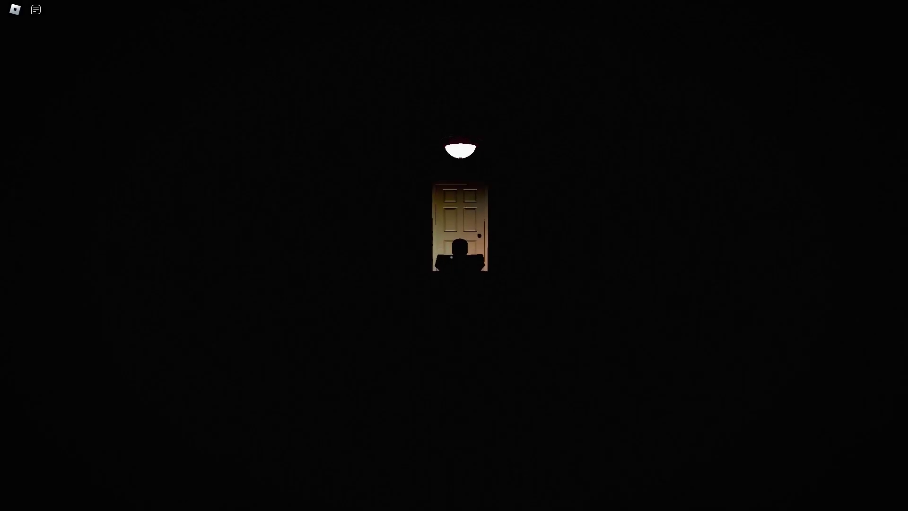
Walk through the lit door and down the hallway of floating doors.
key(w)
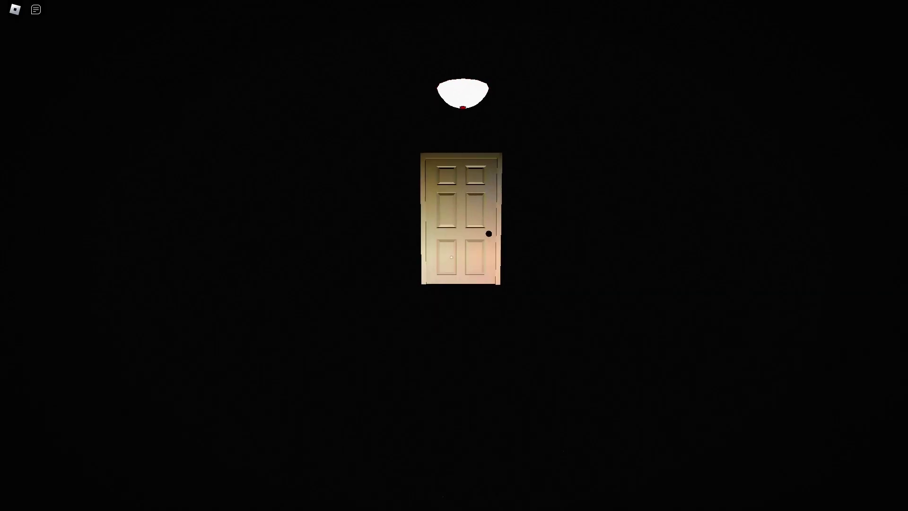
key(w)
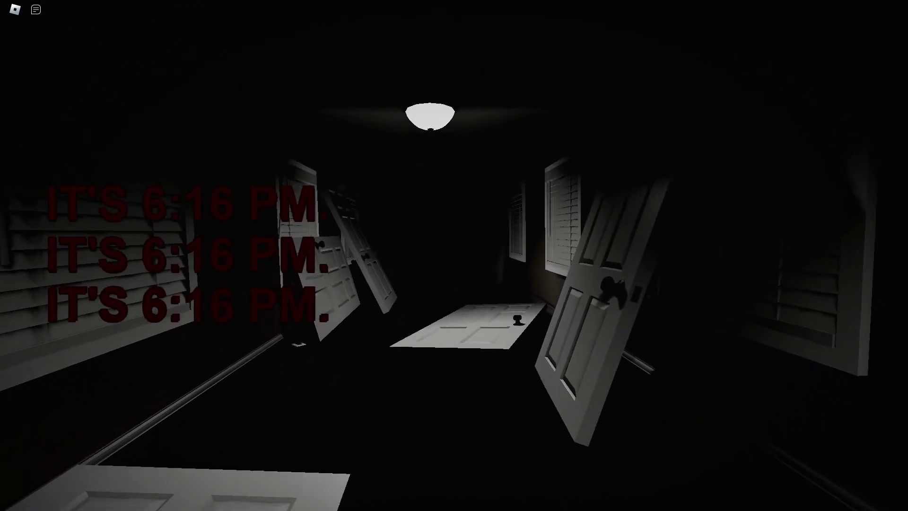
key(w)
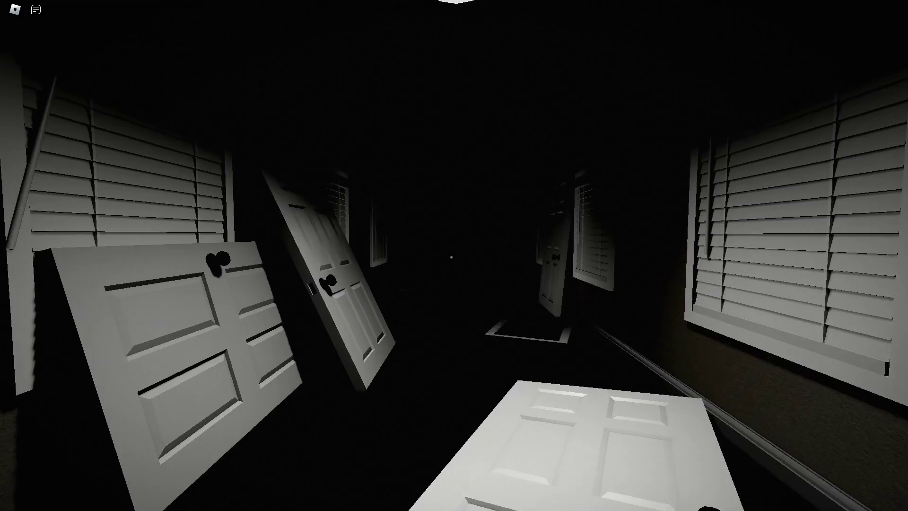
key(w)
key(w)
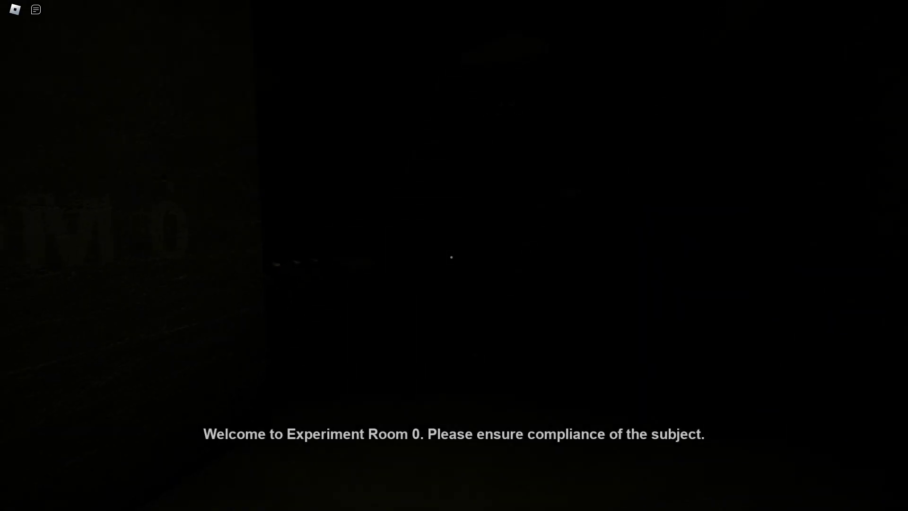
Adjust graphics in the Esc menu's Settings, then resume the game.
key(Escape)
click(406, 101)
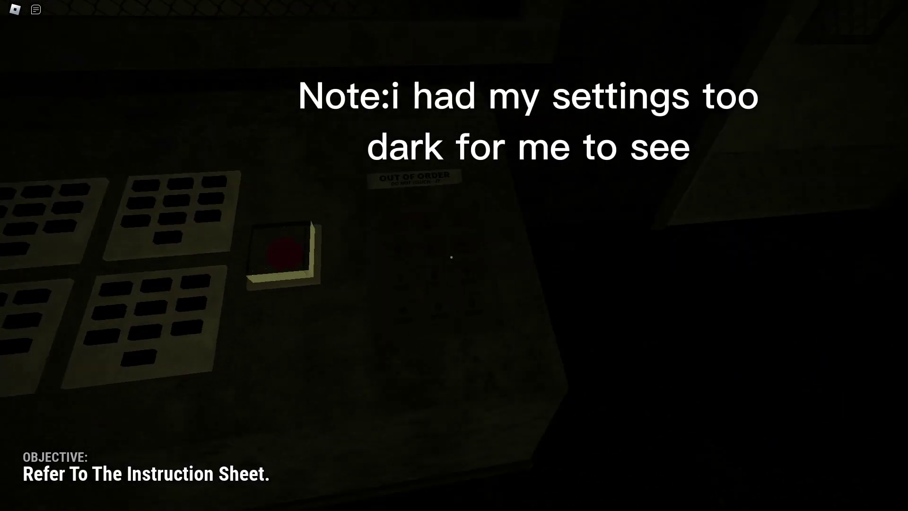
key(Escape)
click(397, 100)
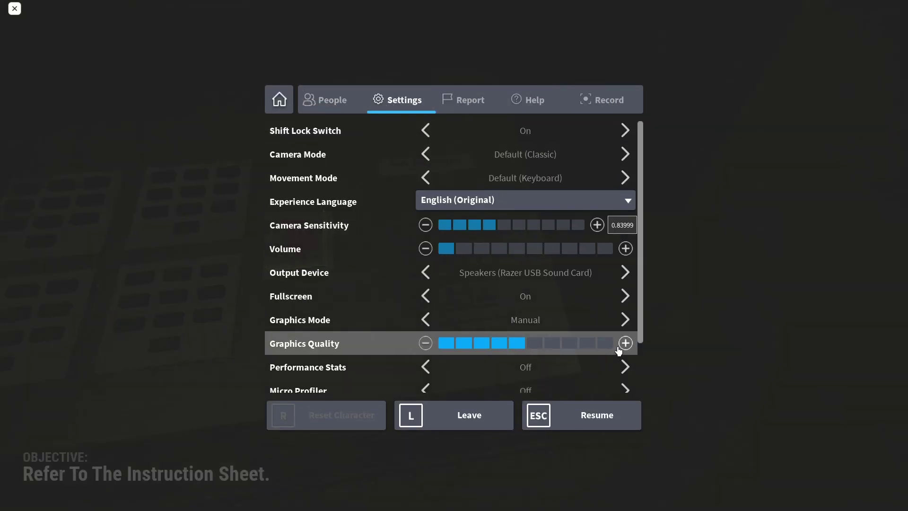
key(Escape)
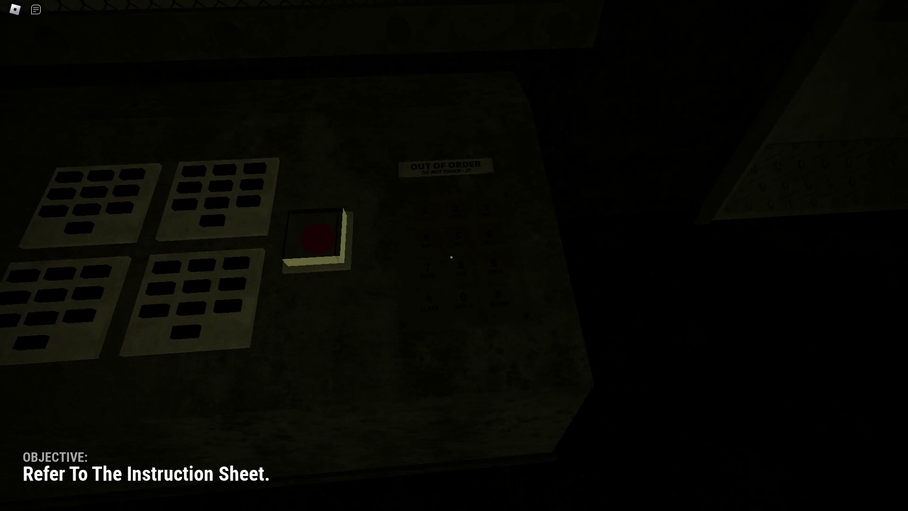
Study the instruction sheet and keypad panel, then walk toward the lit desk.
key(w)
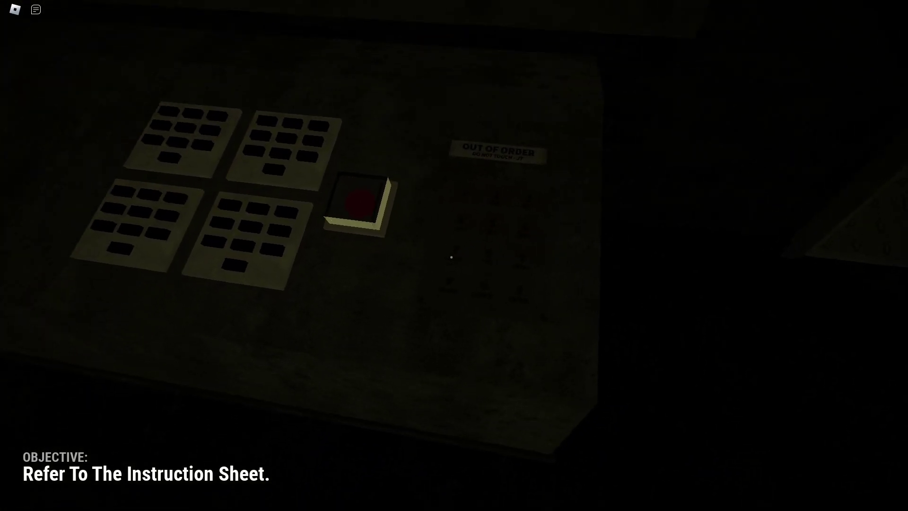
key(w)
key(s)
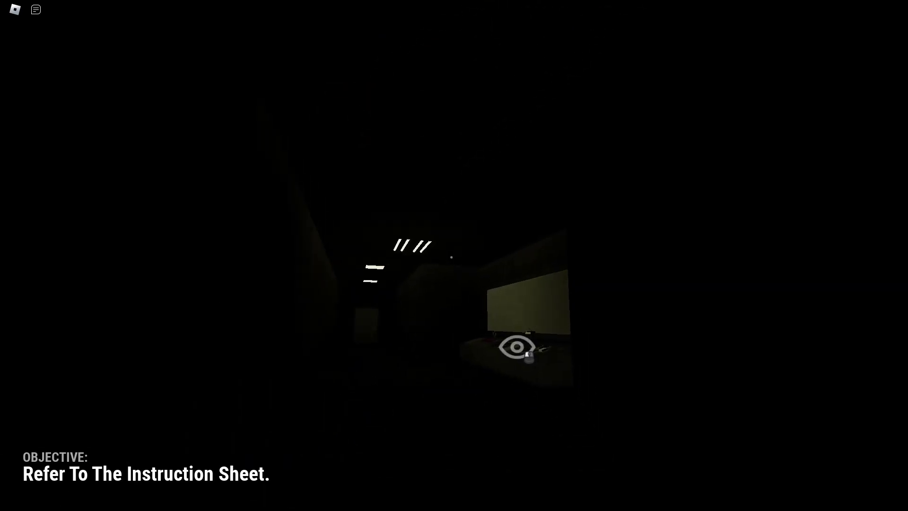
key(w)
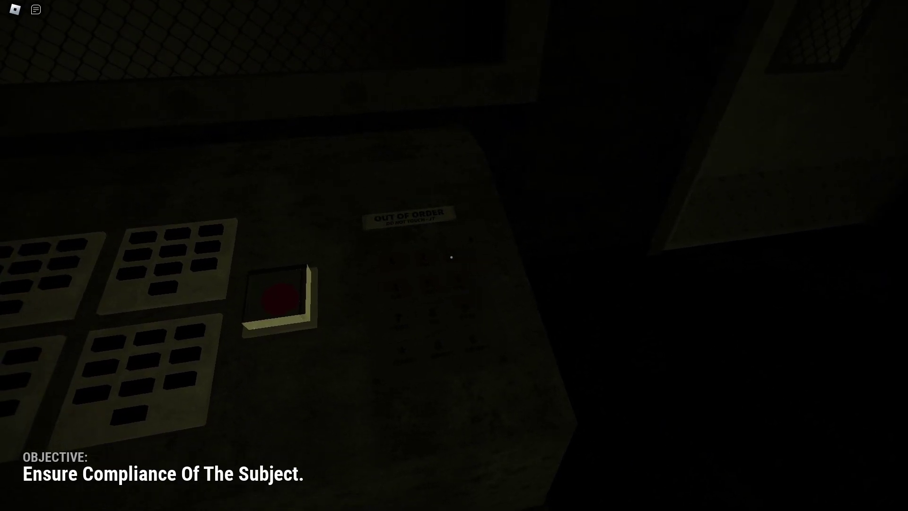
key(s)
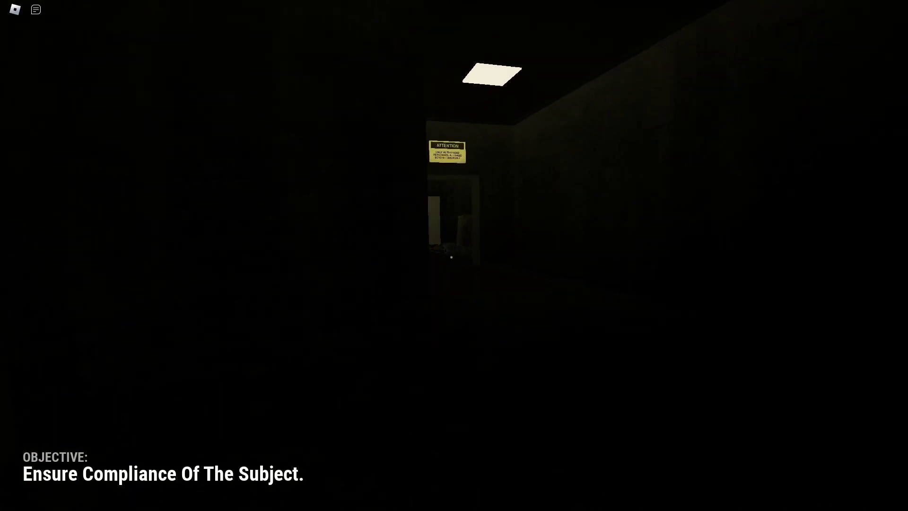
key(w)
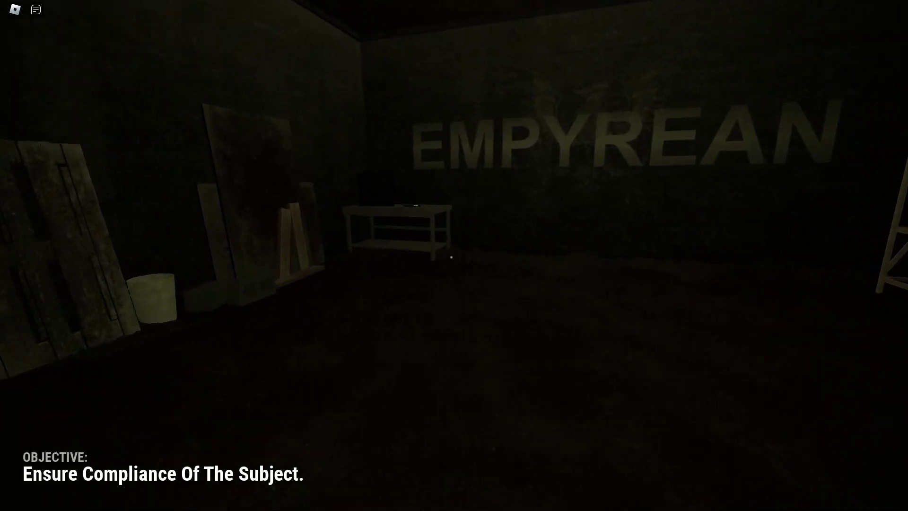
Walk through the ATTENTION doorway past the cabinet to the TV table.
key(w)
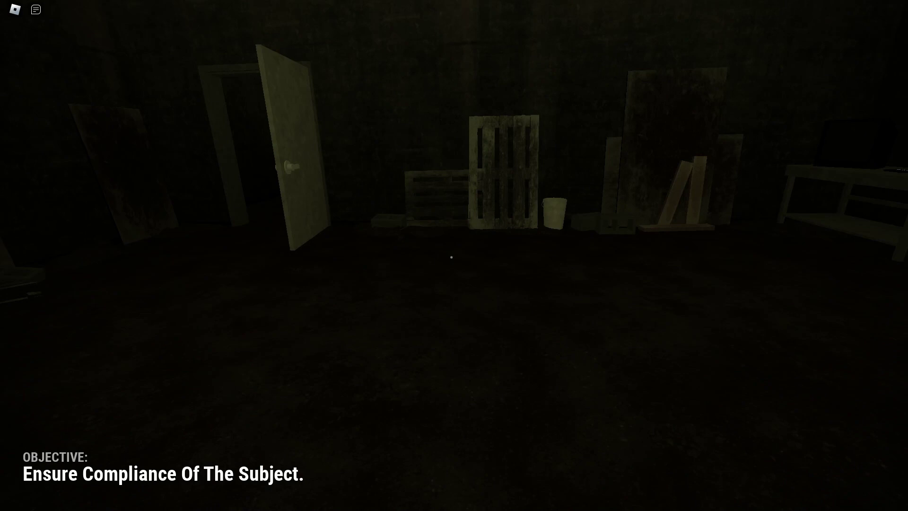
key(w)
key(w)
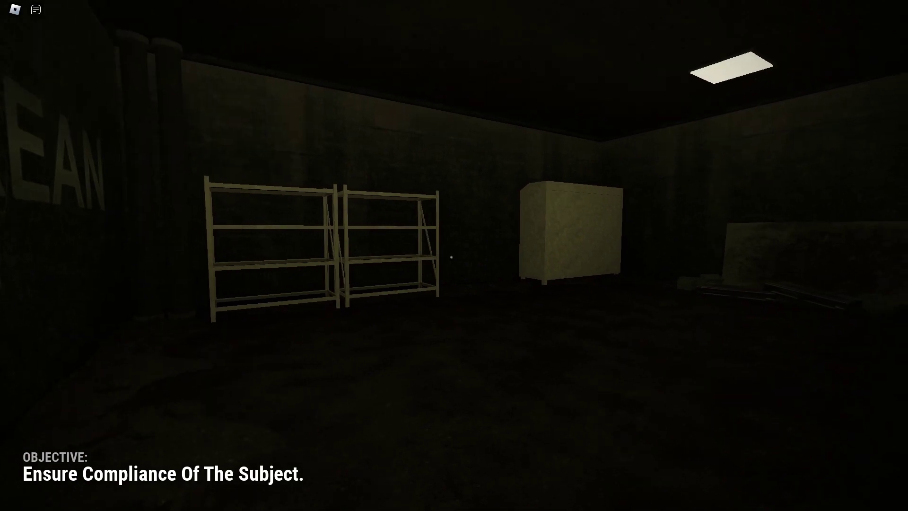
Inspect the cabinet and the cassette tape by the TV, then face the door.
key(w)
key(w)
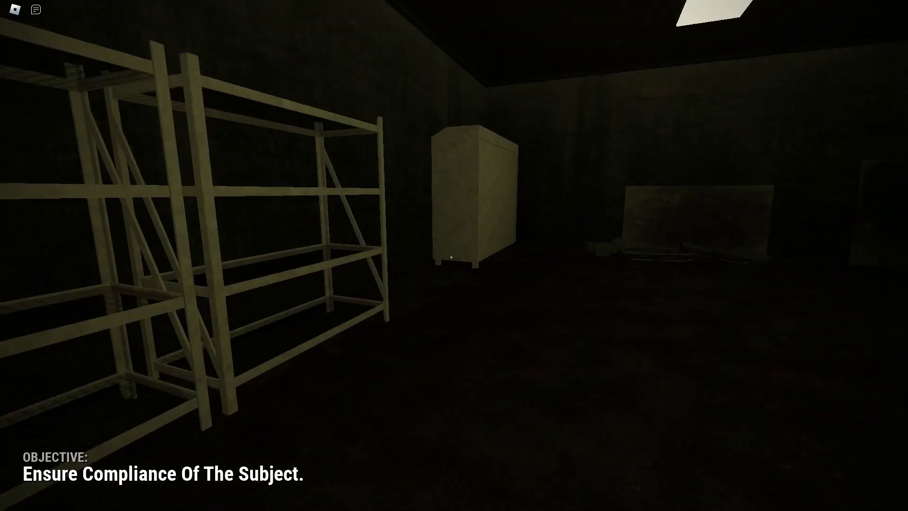
key(w)
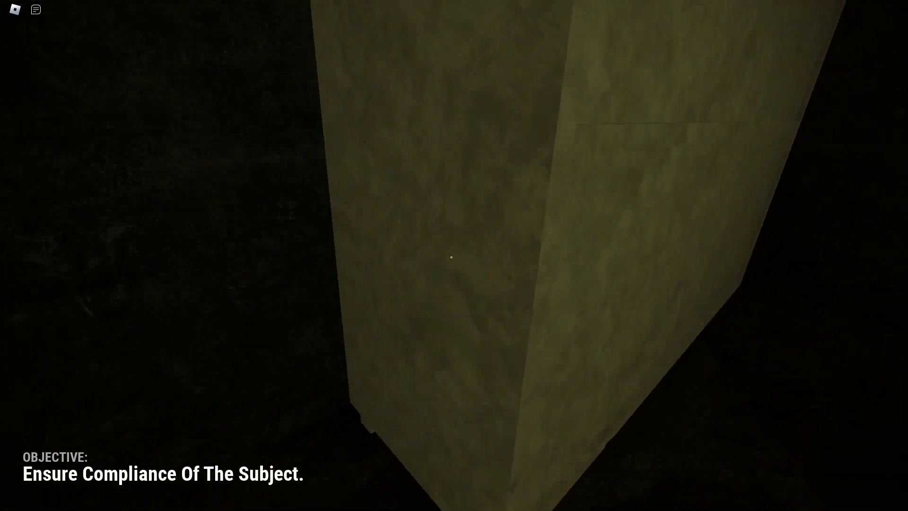
key(alt+F4)
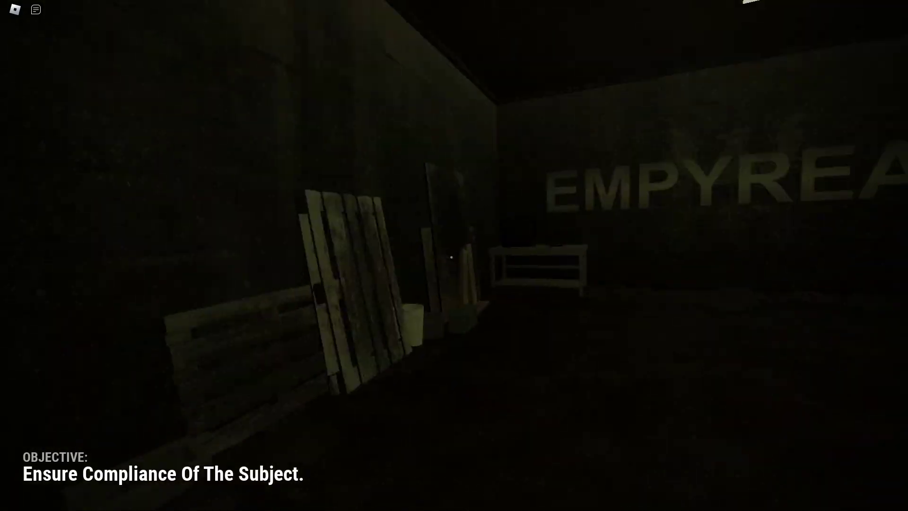
key(w)
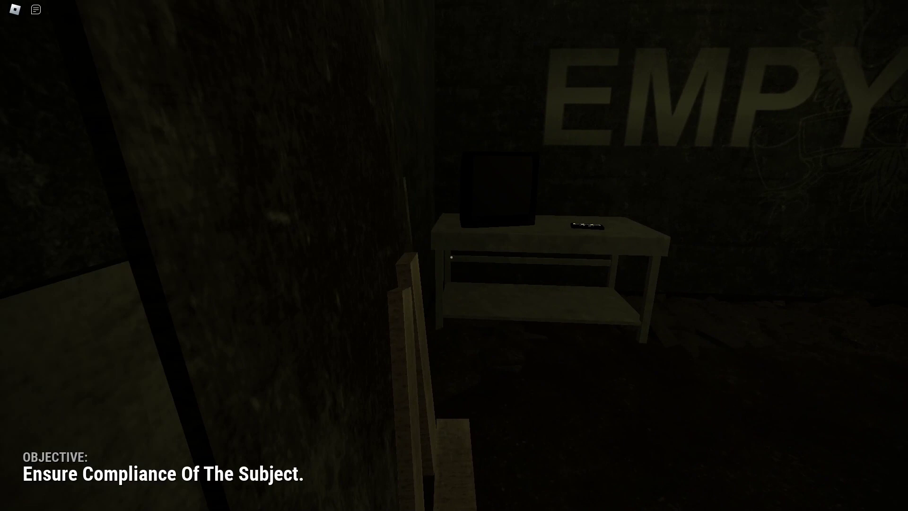
key(w)
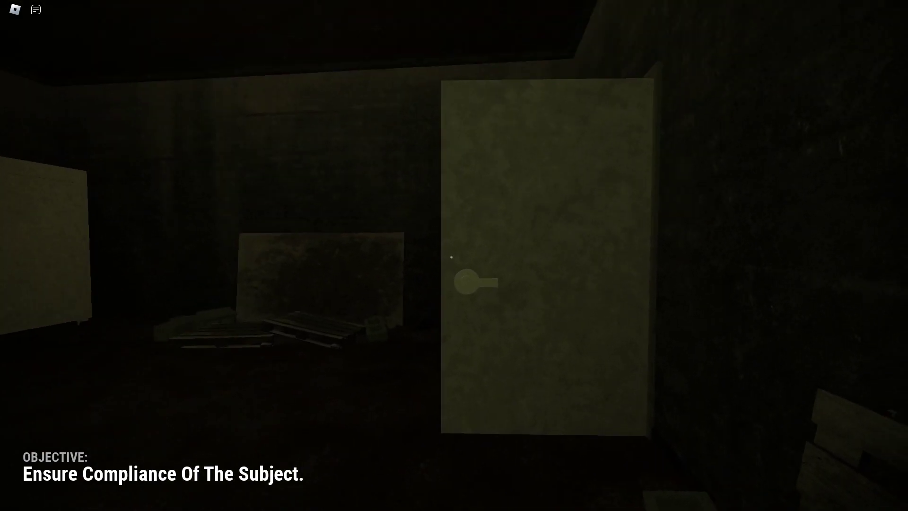
click(451, 257)
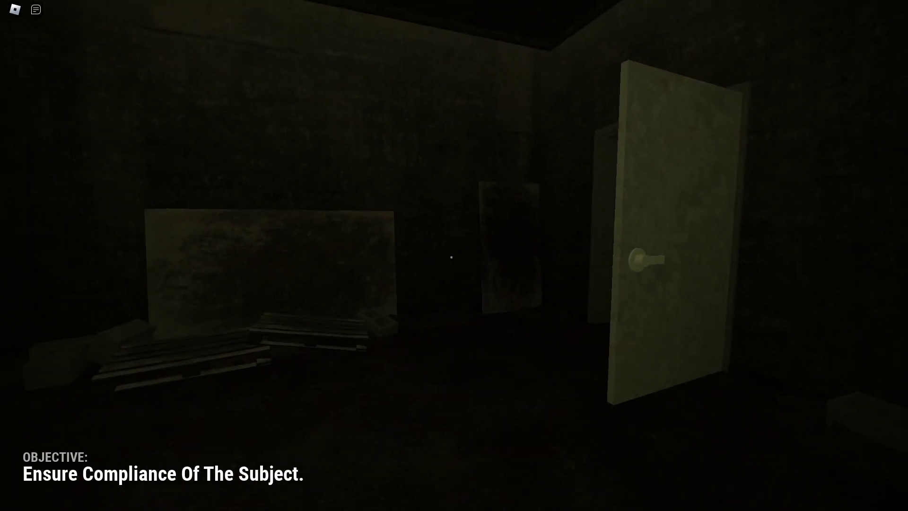